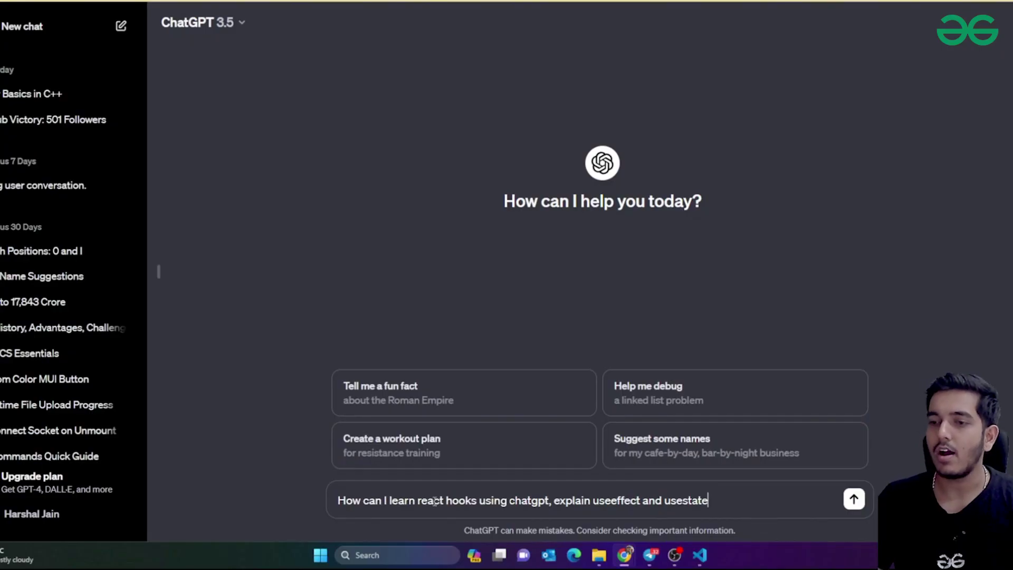
Send ChatGPT the question on learning React hooks, asking it to explain useEffect and useState
key("Return")
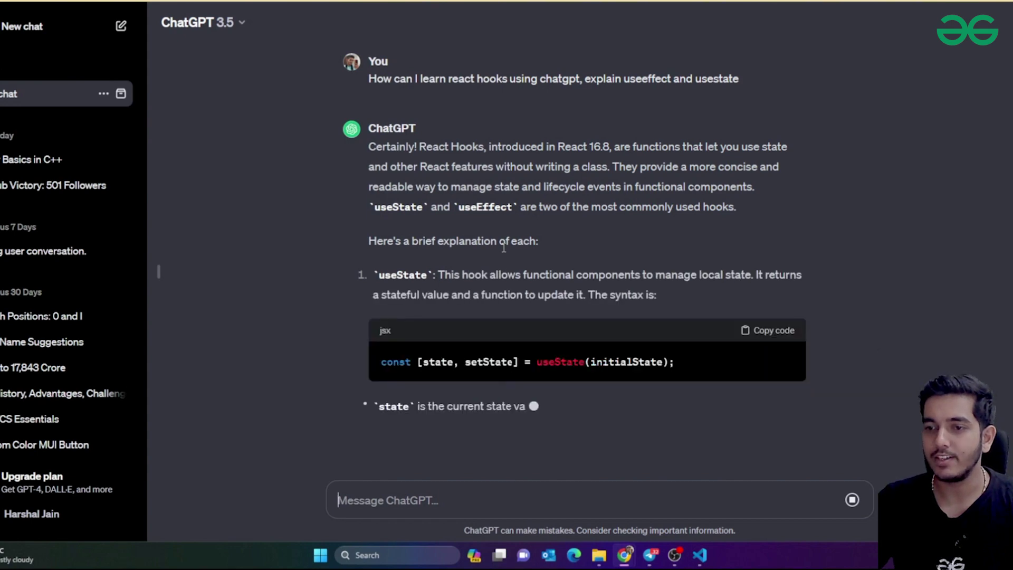
Read the question and the answer's introduction about React features without classes
scroll(467, 166, "up", 5)
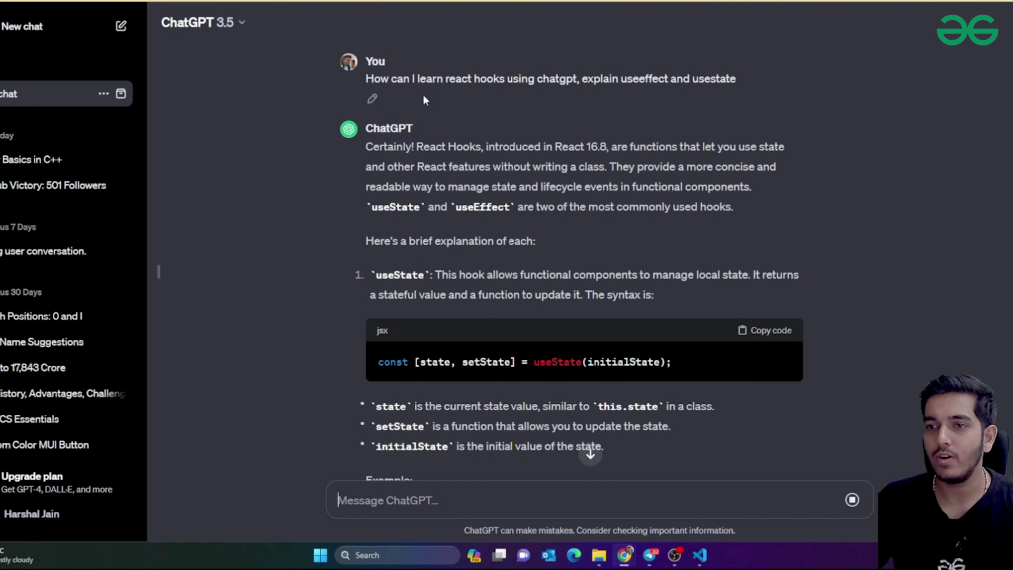
left_click_drag(426, 84, 555, 84)
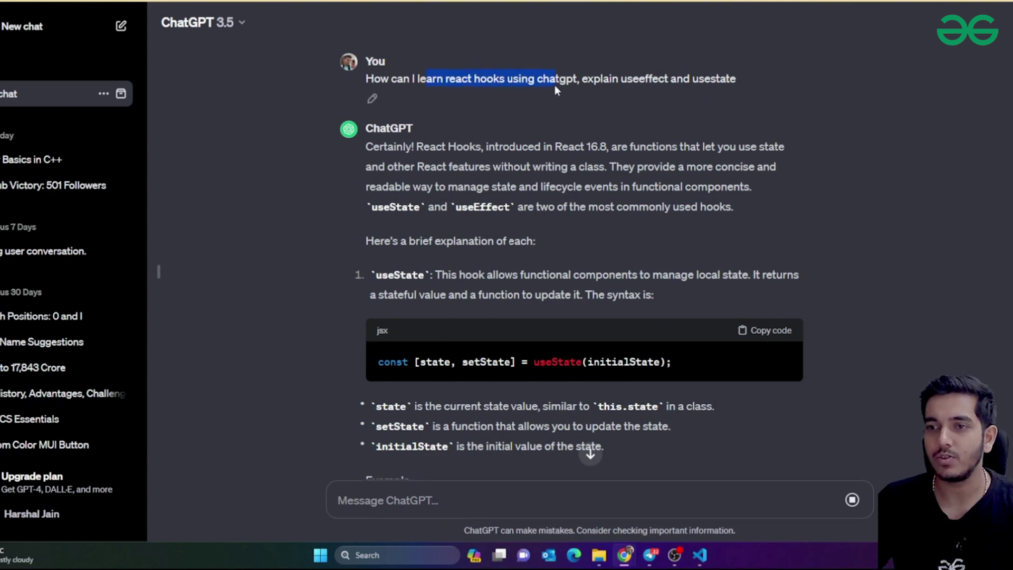
left_click_drag(486, 146, 737, 150)
left_click(619, 146)
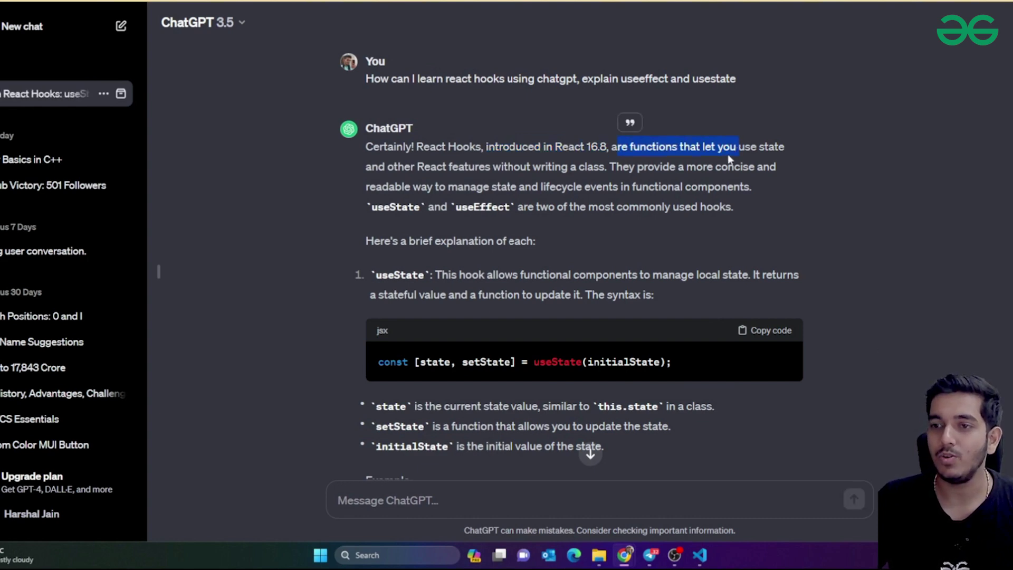
left_click_drag(430, 168, 552, 169)
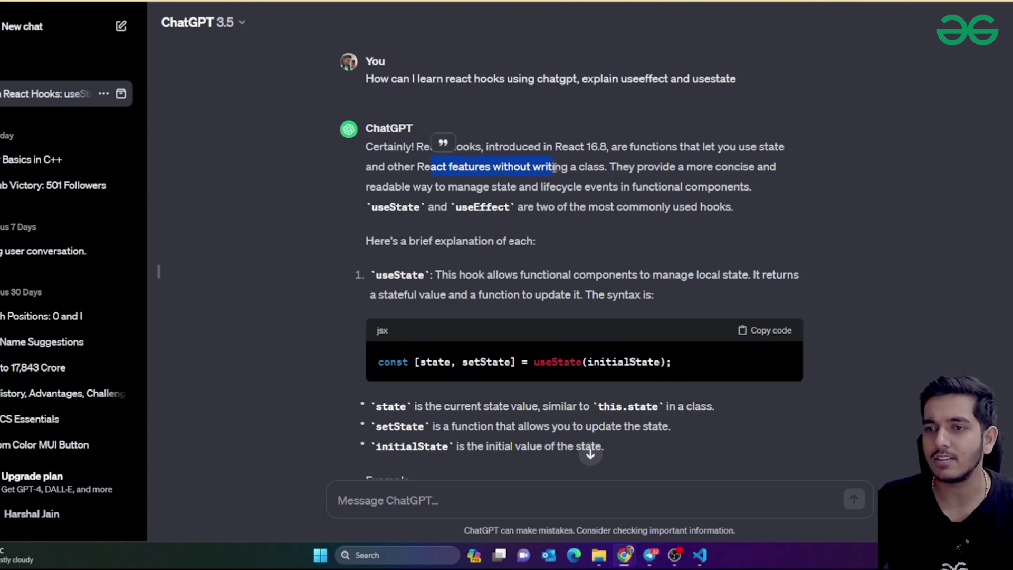
left_click(569, 168)
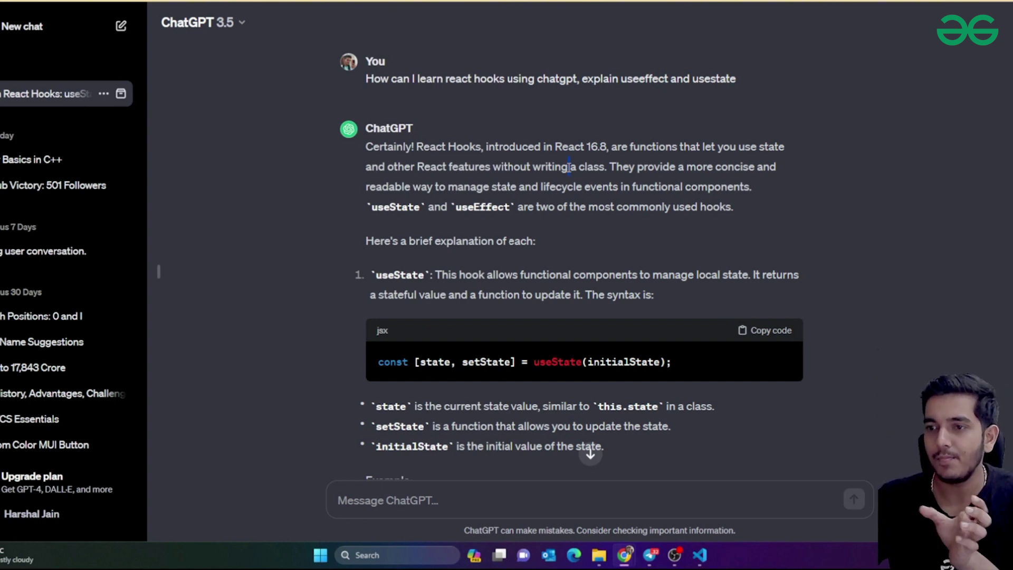
Study the useState syntax line, picking out state and initialState
left_click_drag(425, 363, 445, 364)
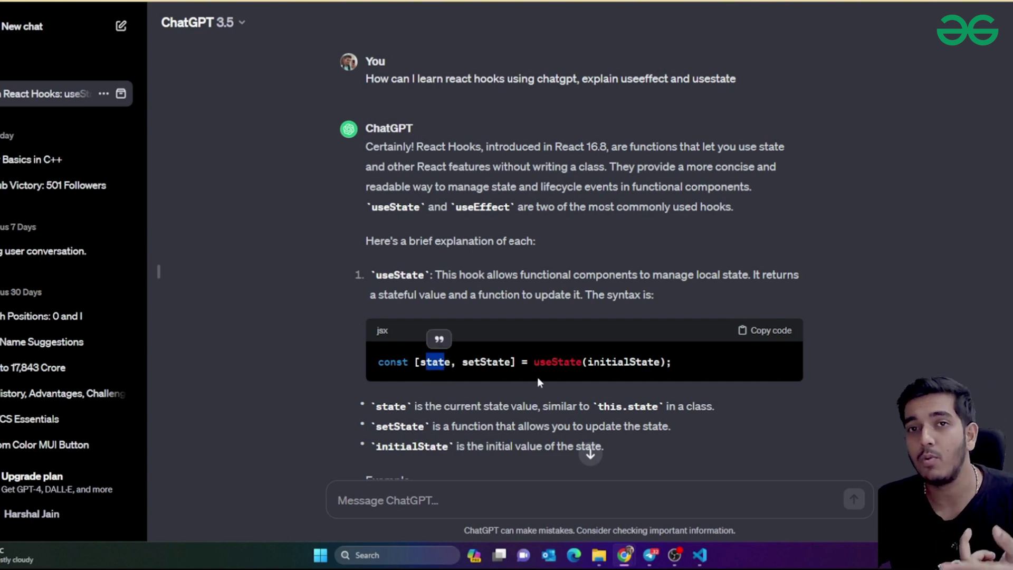
left_click_drag(414, 363, 447, 364)
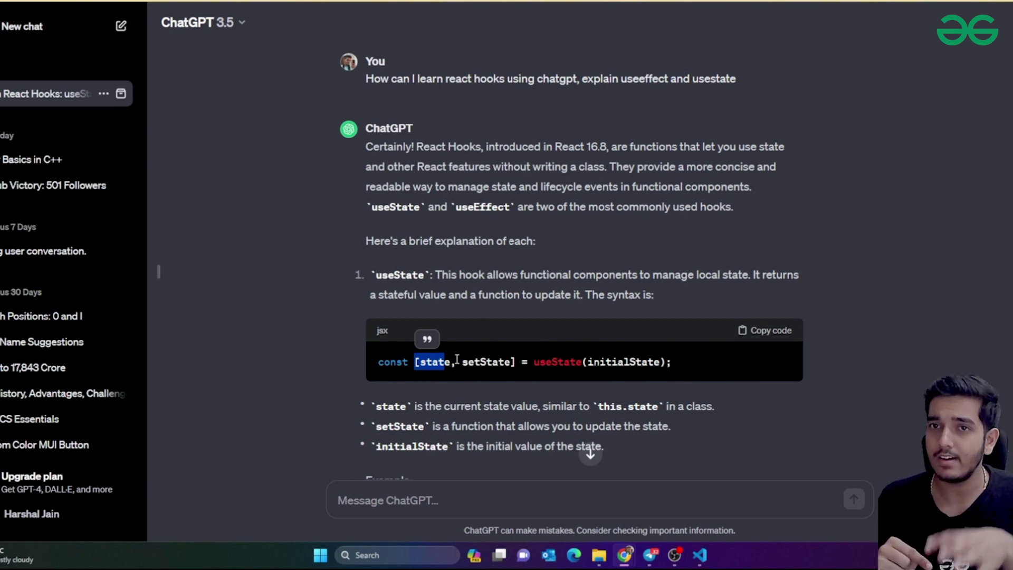
left_click_drag(585, 361, 662, 359)
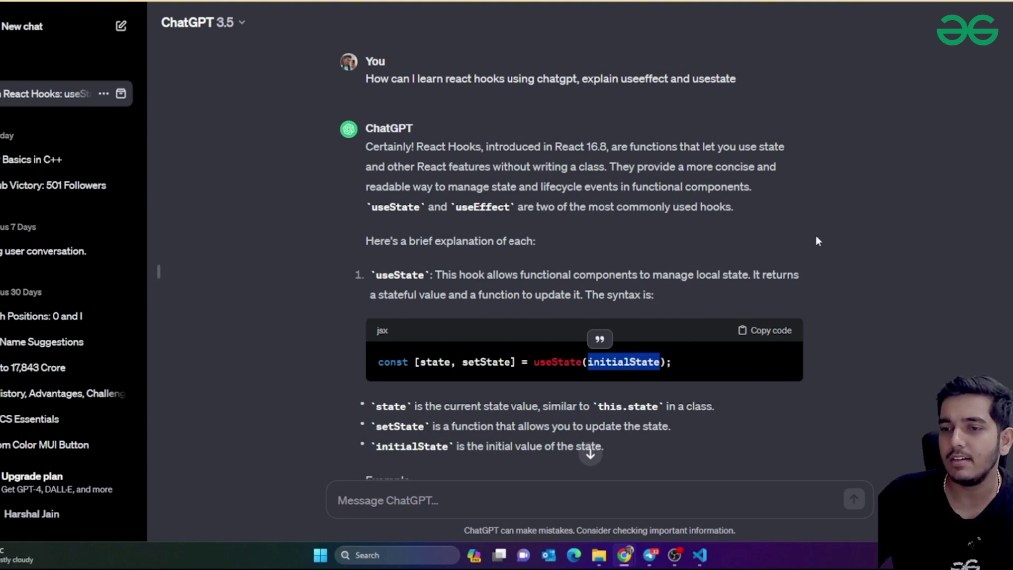
scroll(816, 235, "down", 7)
scroll(817, 233, "up", 5)
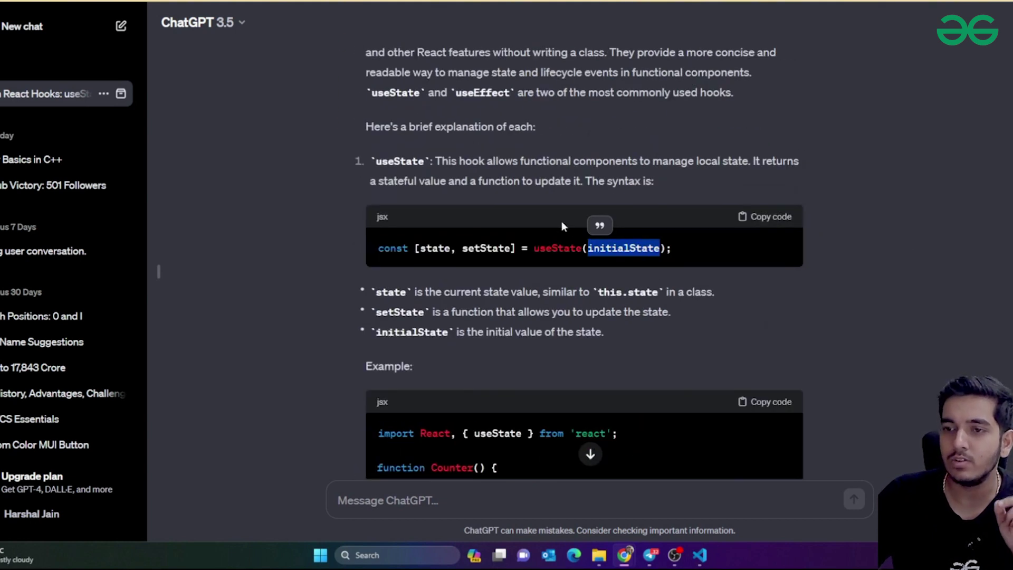
scroll(561, 225, "down", 10)
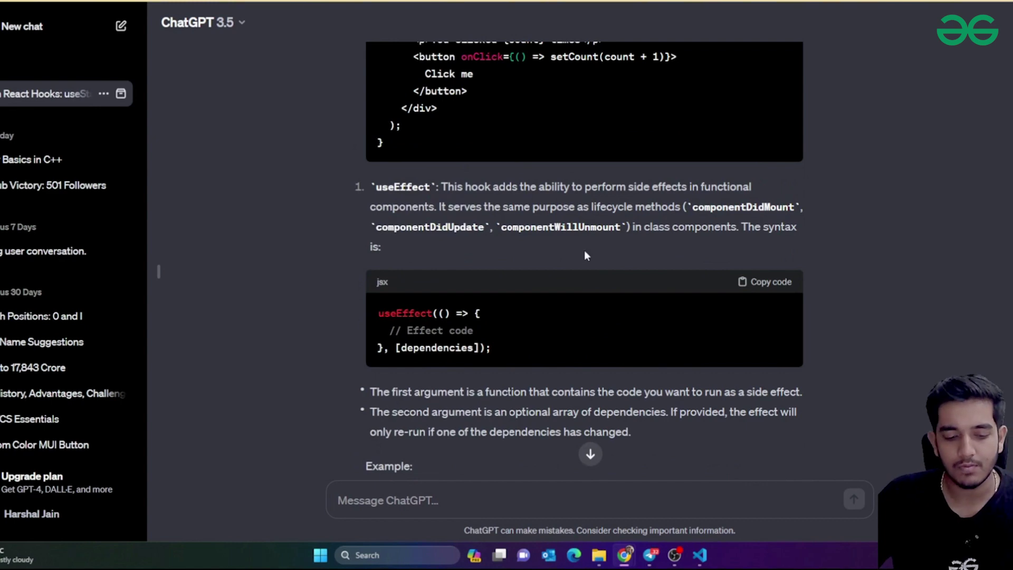
scroll(584, 250, "up", 10)
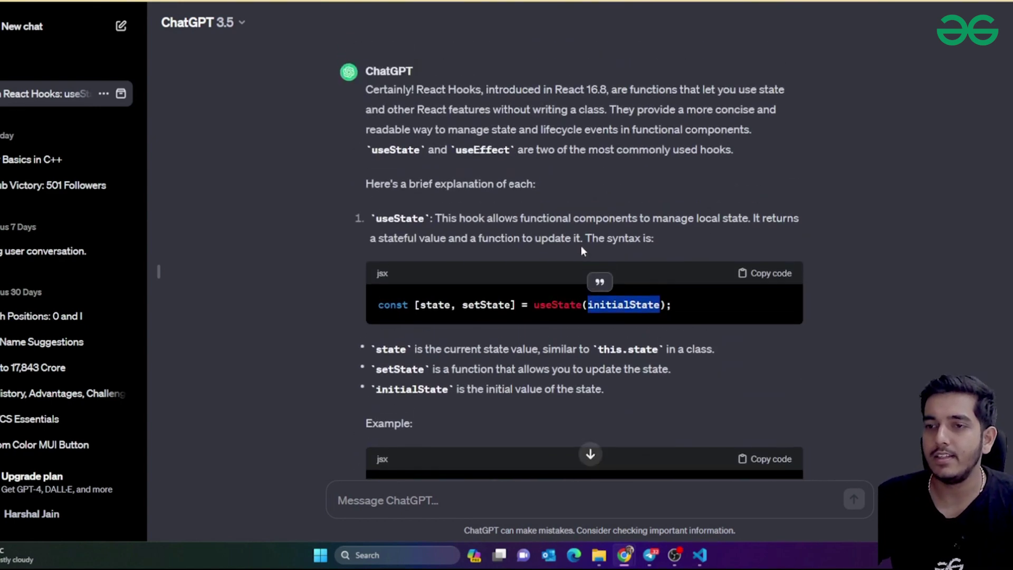
left_click_drag(440, 217, 474, 218)
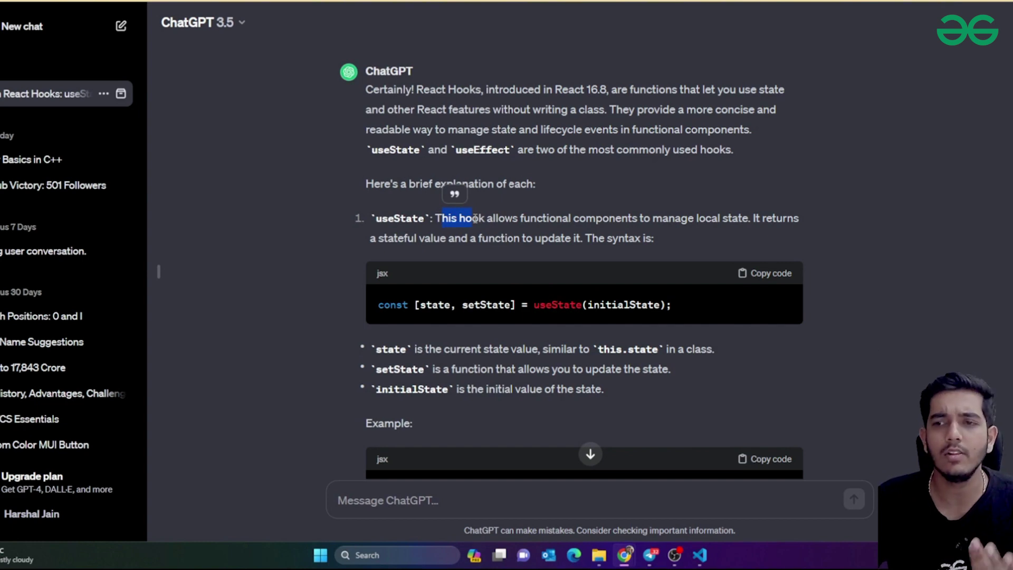
Send the follow-up 'can you tell me all react hooks'
left_click(548, 503)
type("can y")
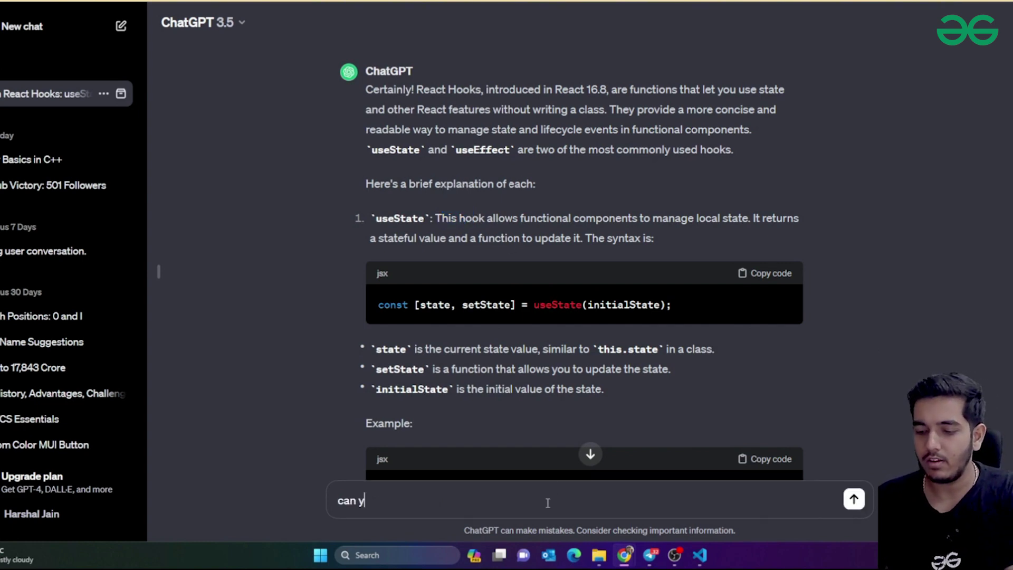
type("ou tell me")
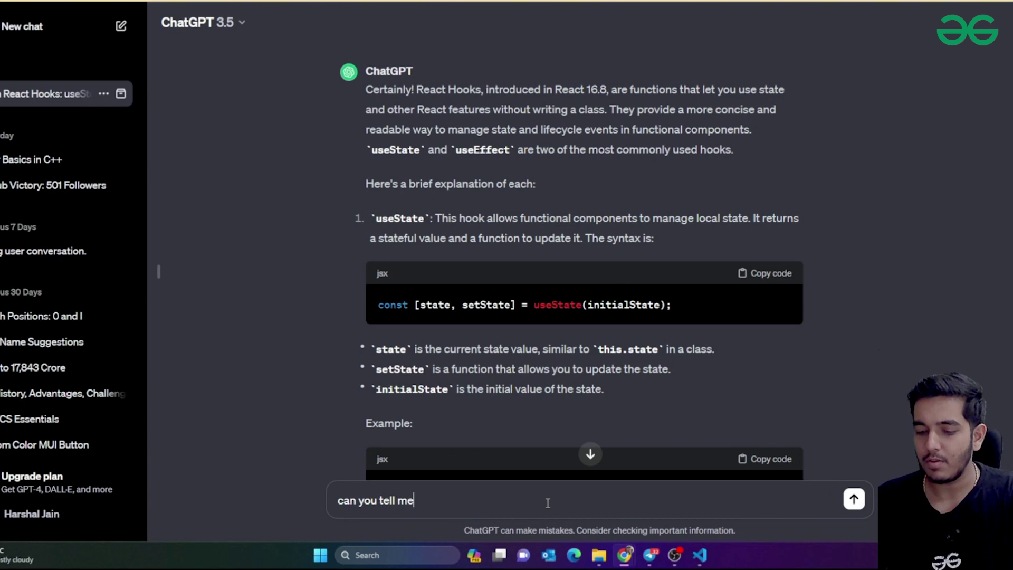
type(" all reac")
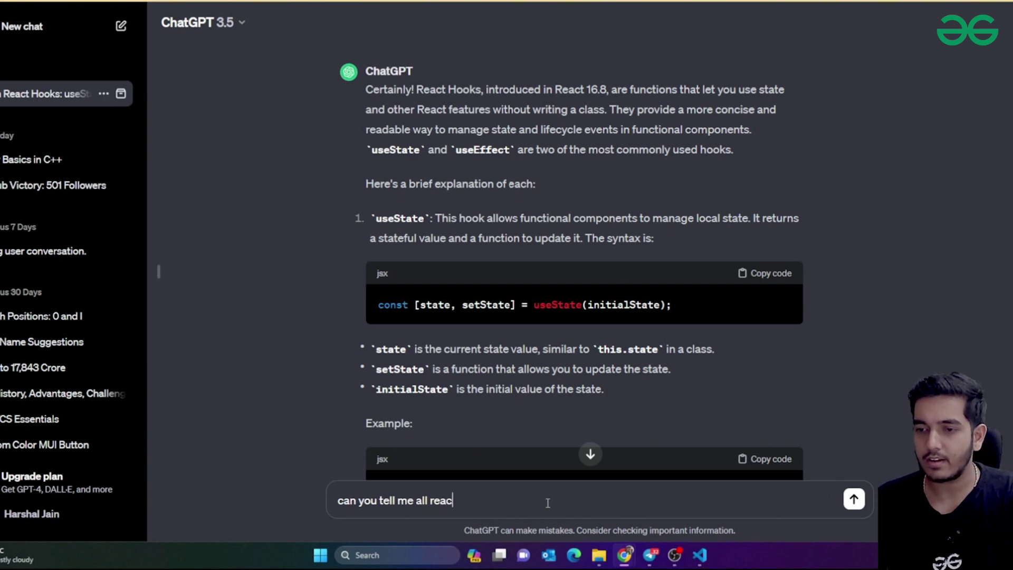
type("t hooks")
key("Return")
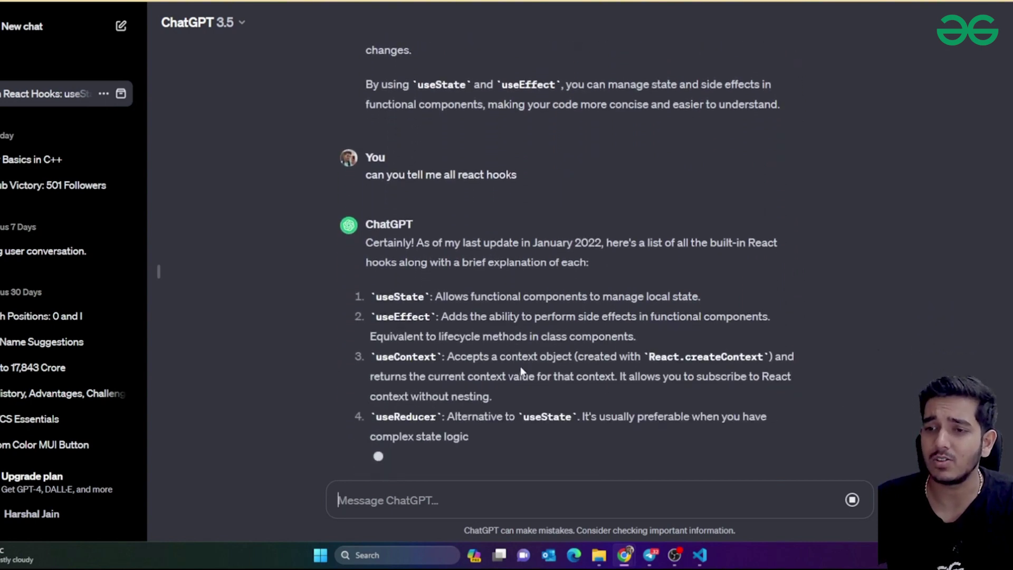
Pick out useState at the top of the returned list of hooks
left_click_drag(411, 285, 420, 285)
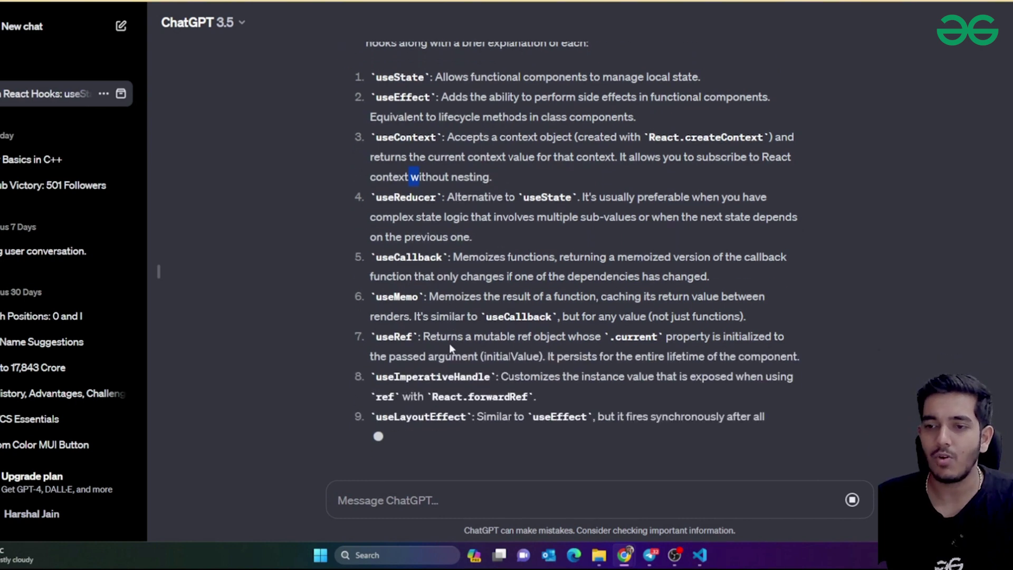
scroll(396, 310, "up", 4)
left_click_drag(373, 287, 428, 291)
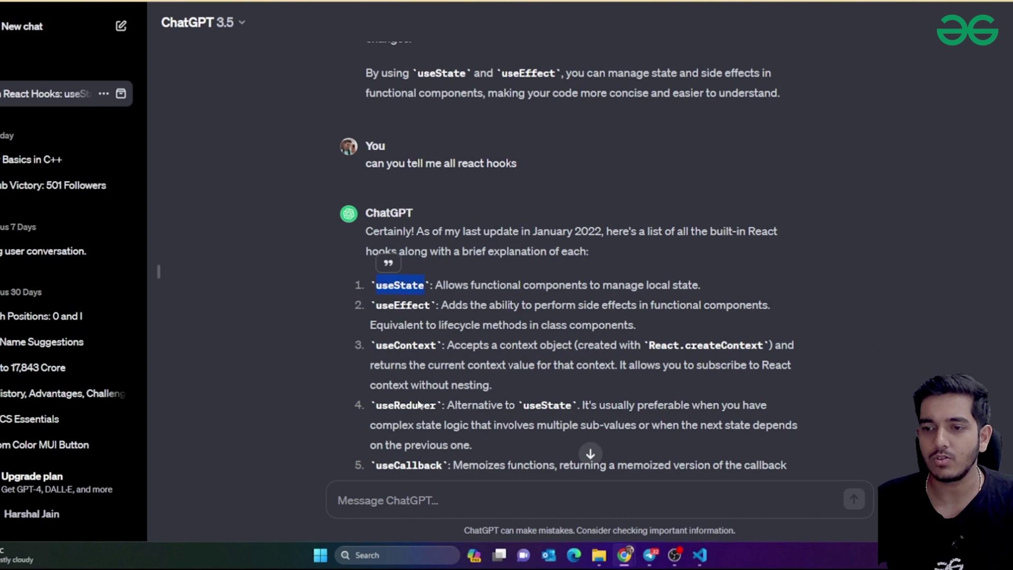
Ask 'explain useState to a 5 year old' and read the toy-box explanation
left_click(468, 509)
type("explai")
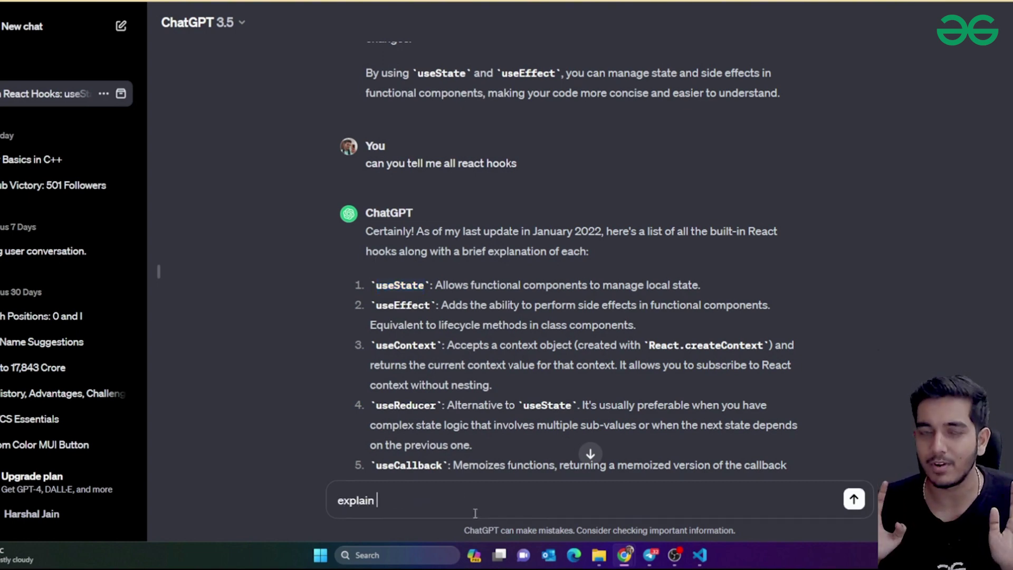
type("n useState")
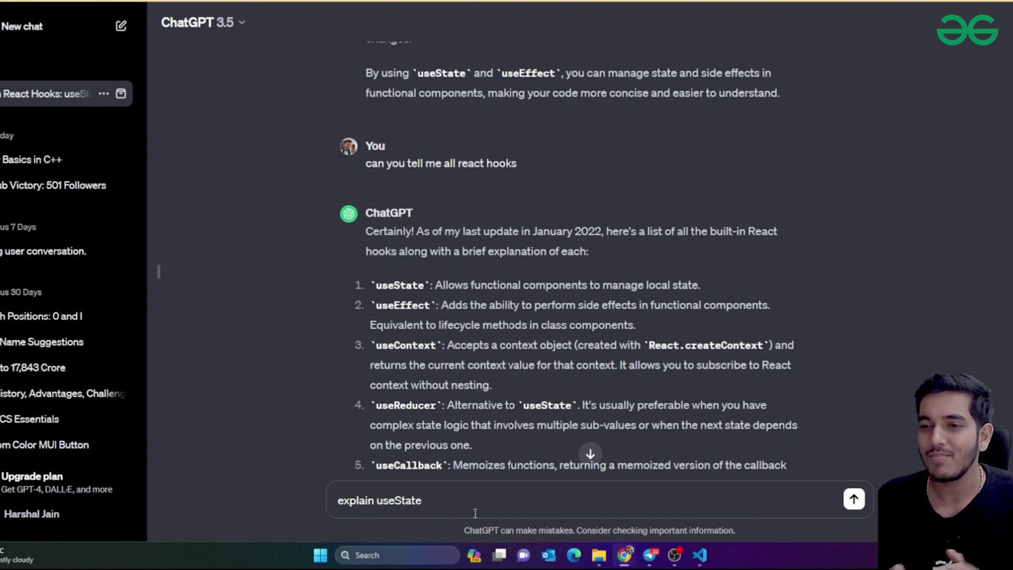
type(" to a ")
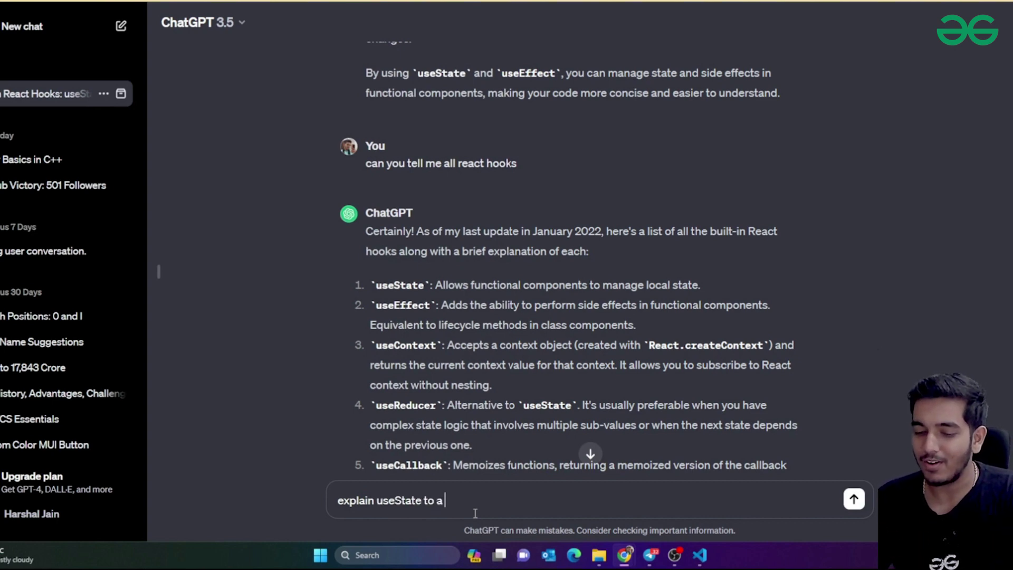
type("5 year")
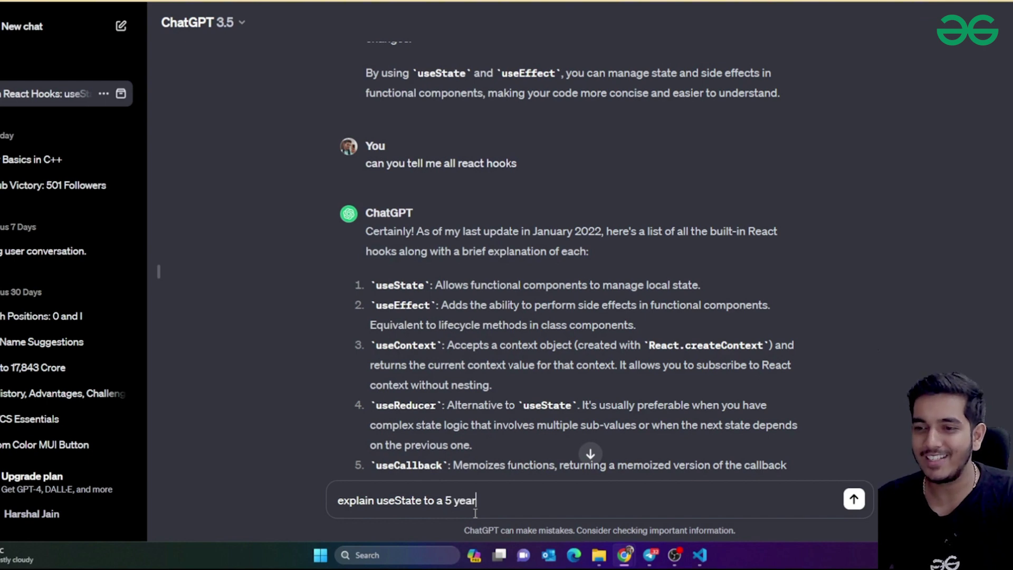
type(" old")
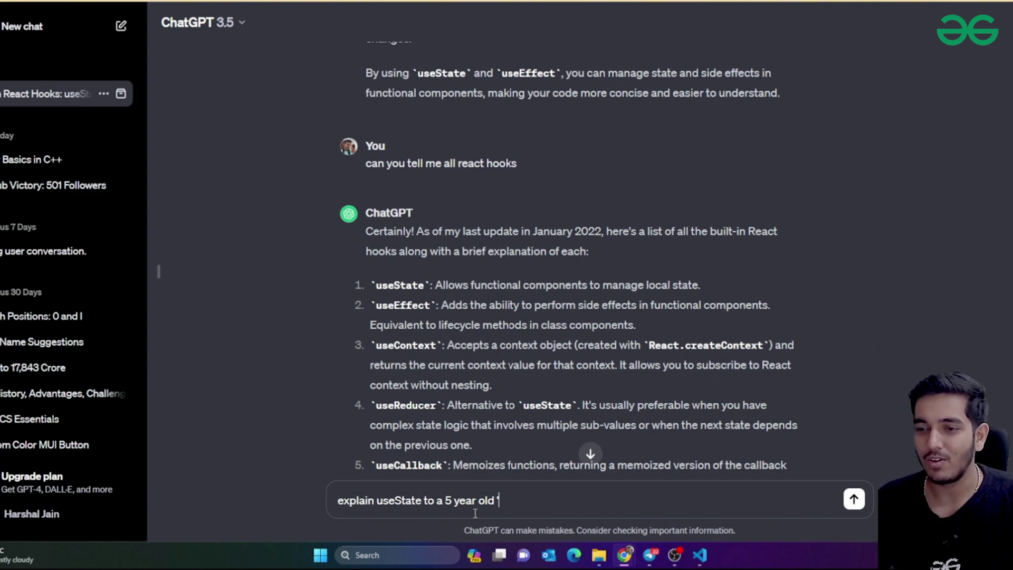
key("Return")
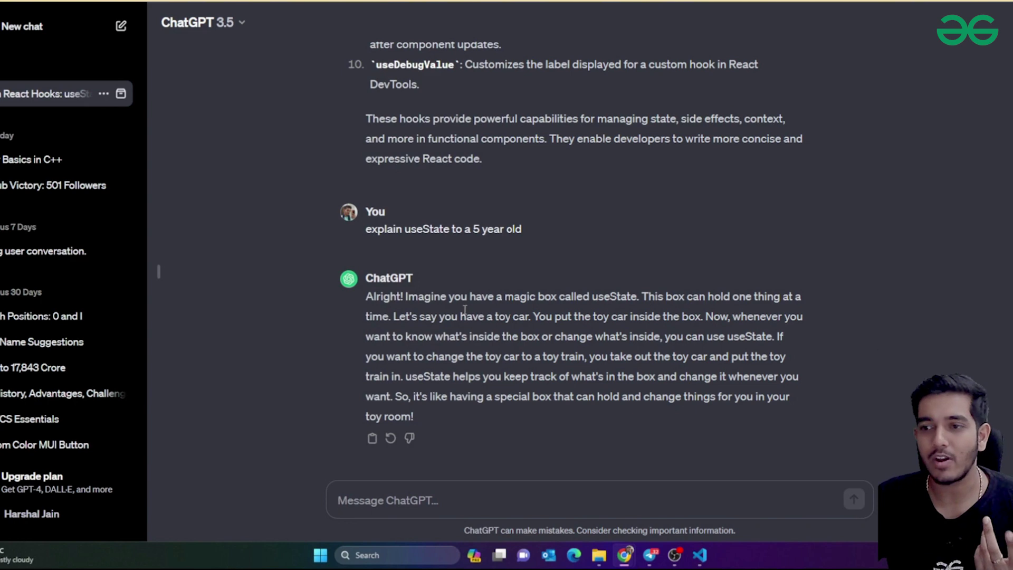
left_click_drag(582, 318, 759, 322)
left_click_drag(433, 339, 736, 338)
left_click(703, 337)
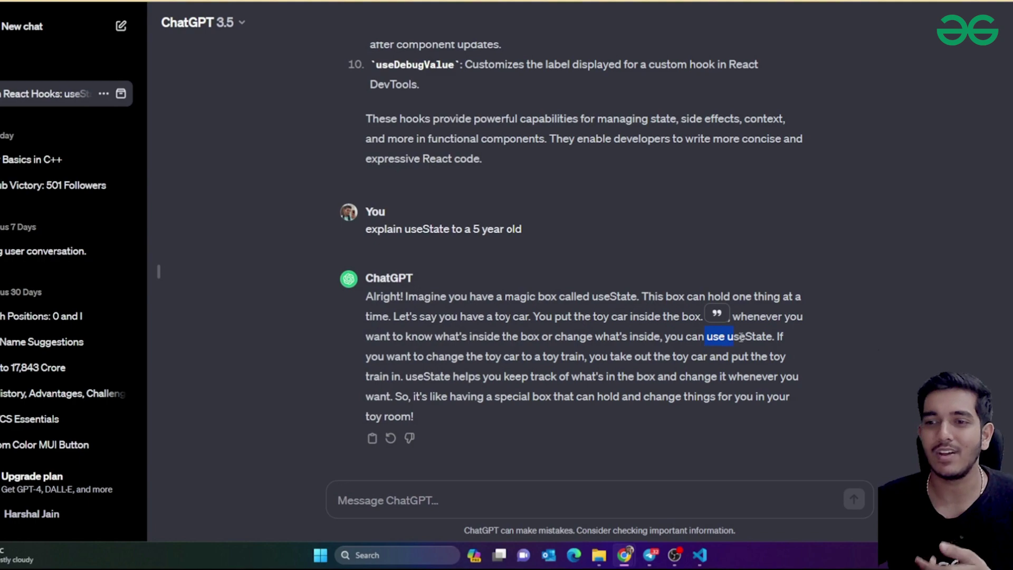
Reuse the earlier 'explain useState to a 5 year old' question as a new unsent prompt
scroll(946, 293, "up", 15)
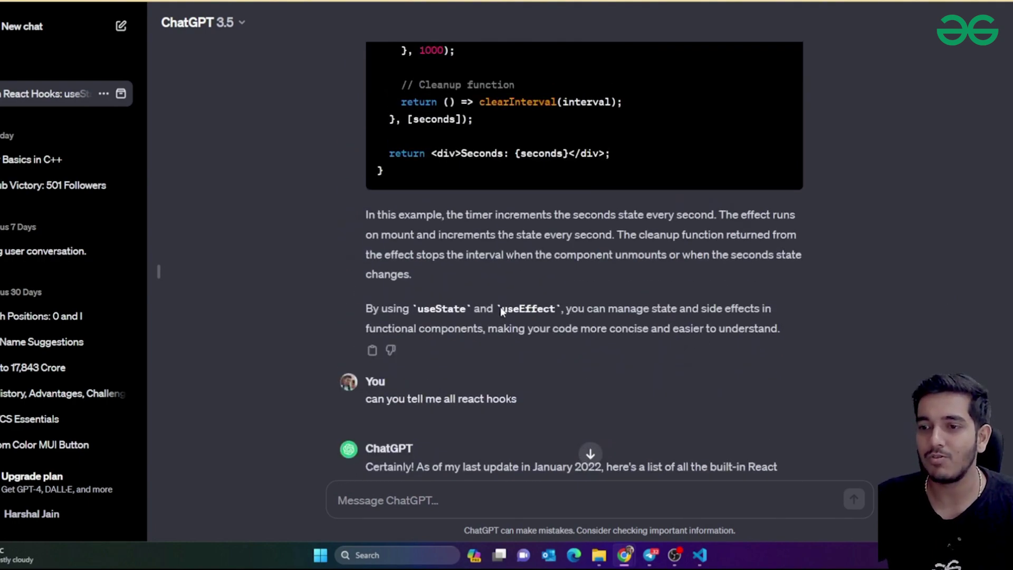
double_click(502, 308)
scroll(511, 284, "down", 15)
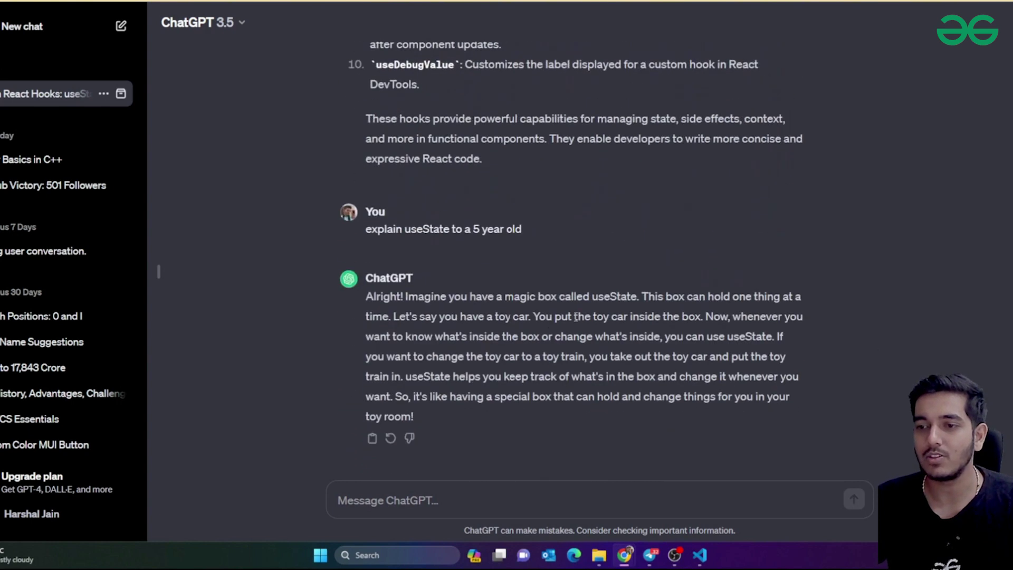
left_click_drag(367, 229, 577, 223)
key("ctrl+c")
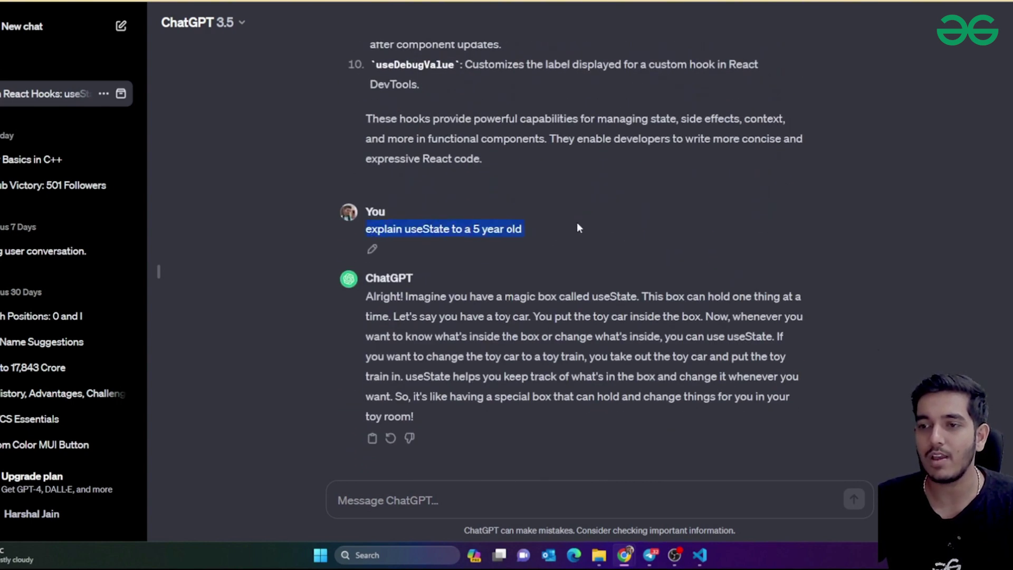
left_click(436, 505)
key("ctrl+v")
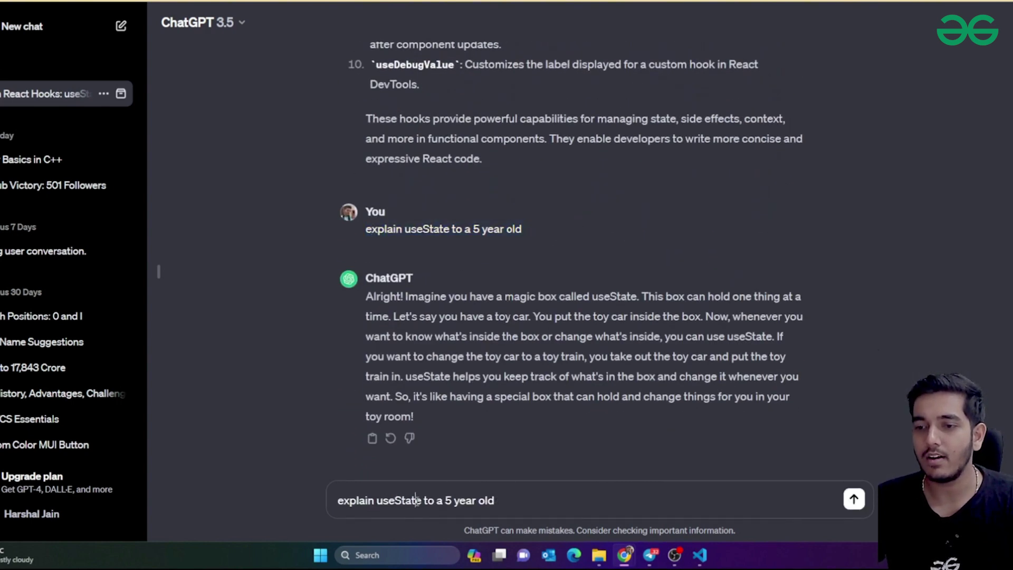
Change useState to useEffect in the prompt and send it
double_click(417, 499)
type("useEffect")
key("Return")
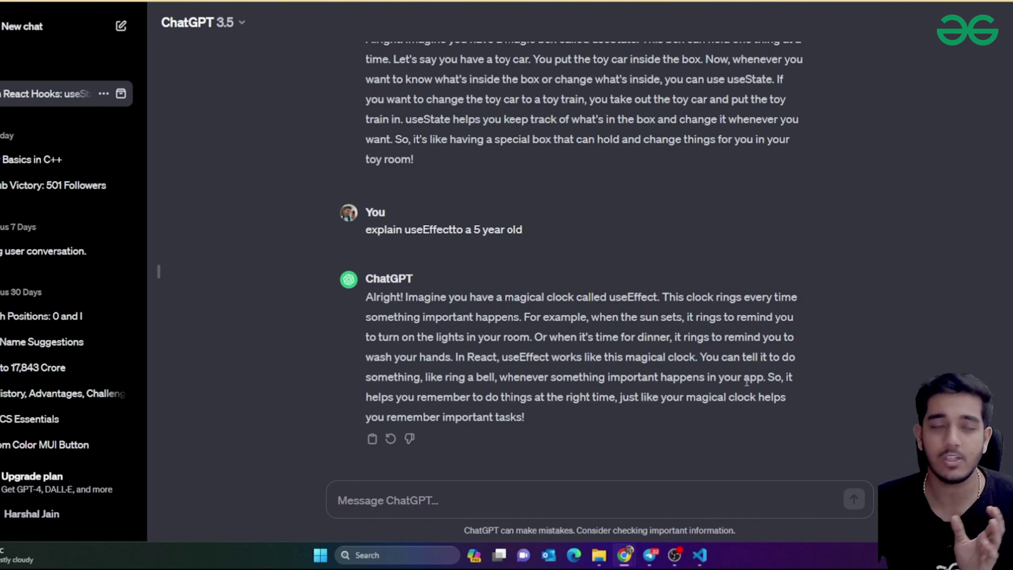
Look over the Counter example's state and return code in the reply
scroll(746, 381, "up", 20)
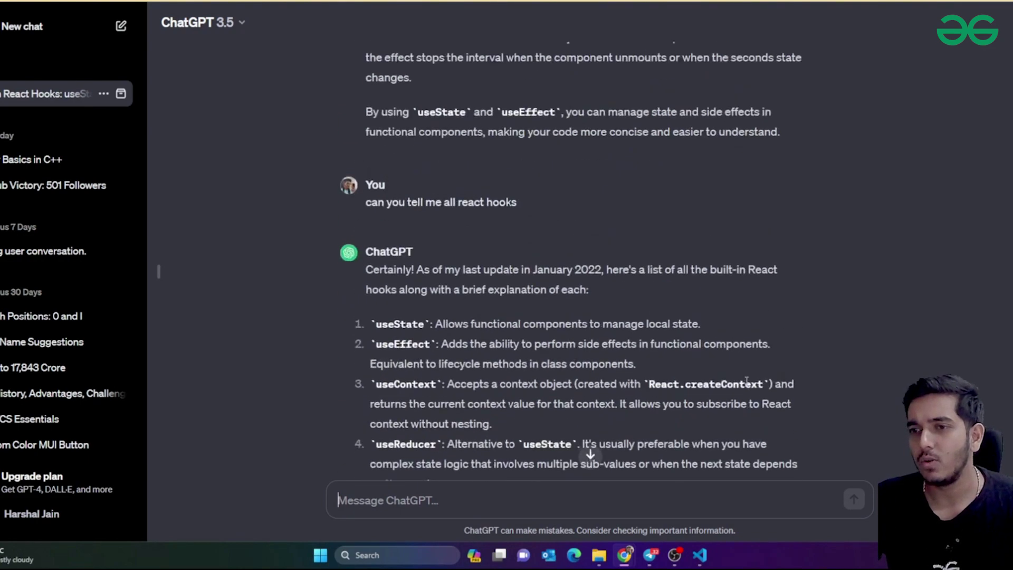
scroll(747, 381, "up", 6)
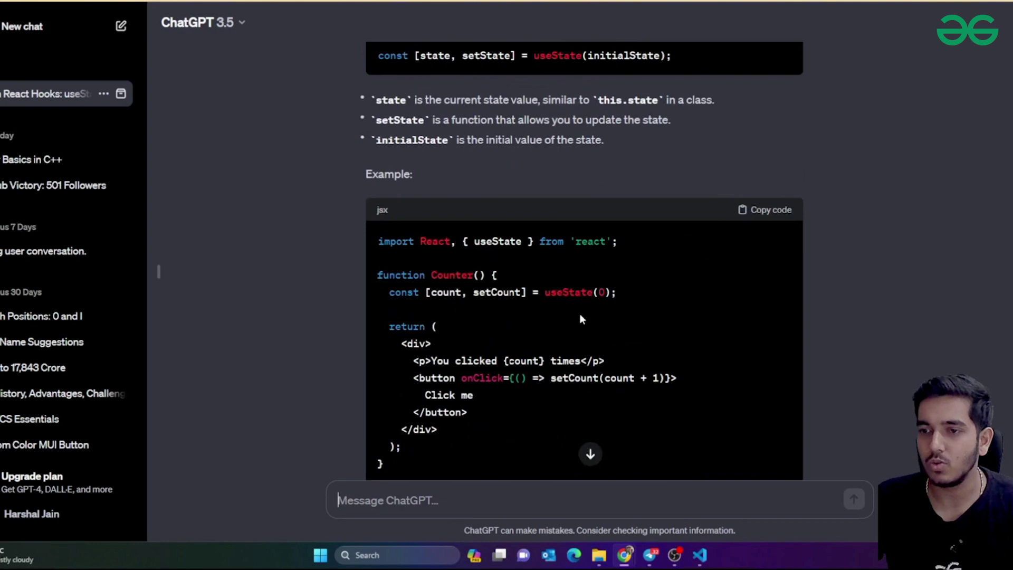
left_click_drag(426, 306, 527, 411)
scroll(528, 411, "down", 2)
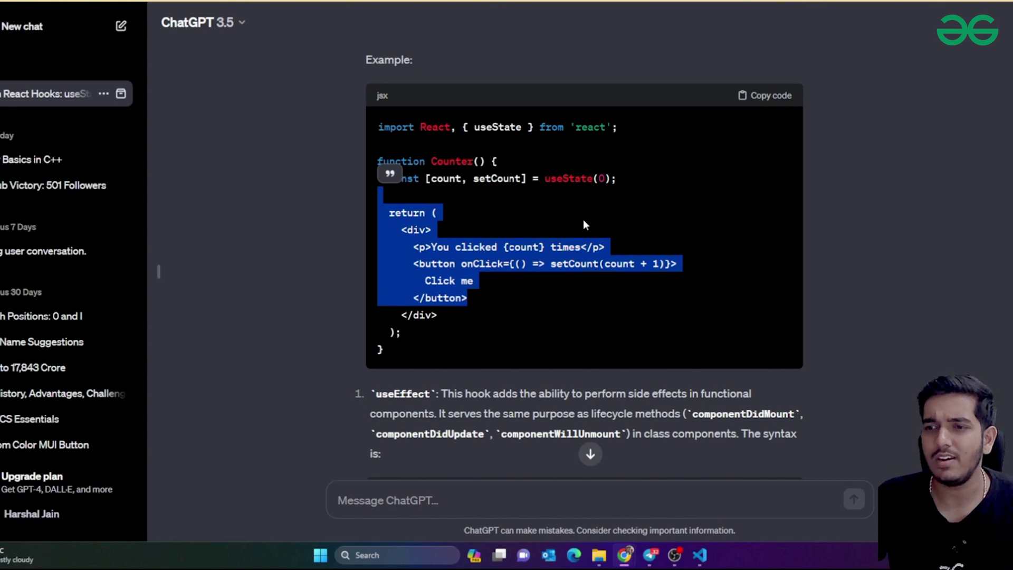
left_click_drag(462, 180, 529, 346)
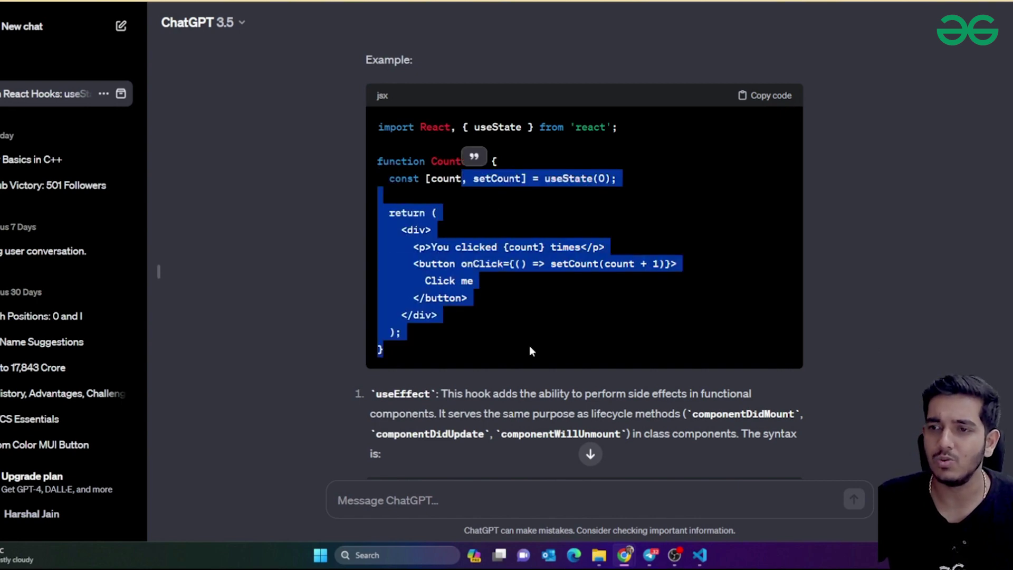
scroll(612, 285, "down", 10)
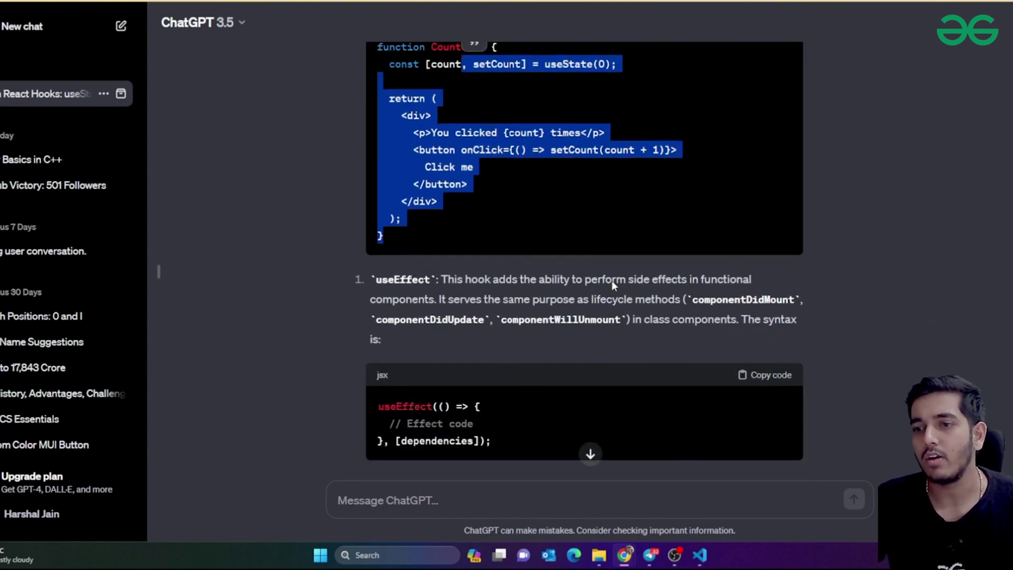
scroll(648, 270, "down", 15)
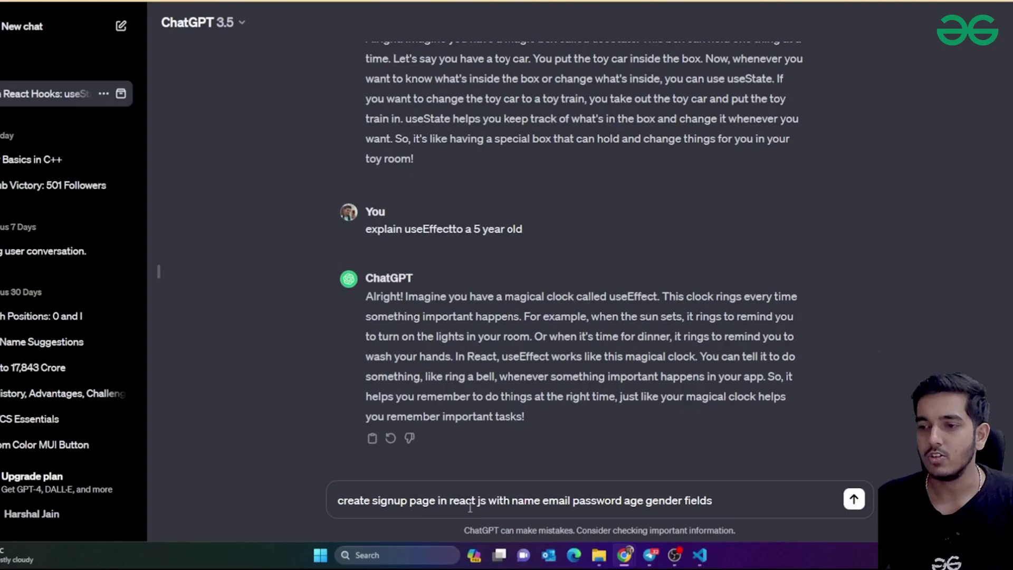
Send the request for a React sign-up page with name, email, password, age and gender fields
key("Return")
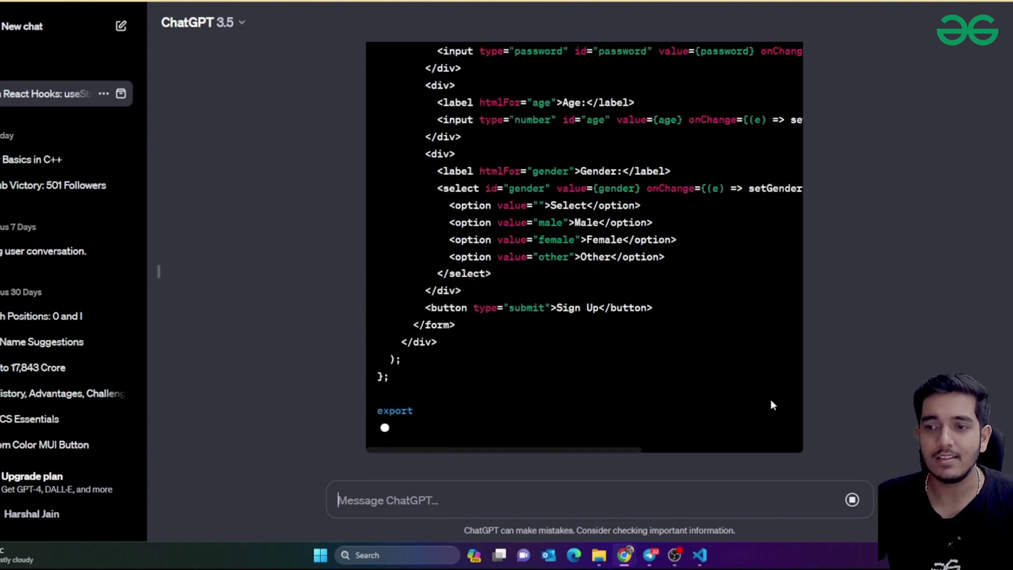
Copy the complete generated Signup component code from ChatGPT's reply
scroll(681, 342, "up", 9)
scroll(682, 340, "up", 4)
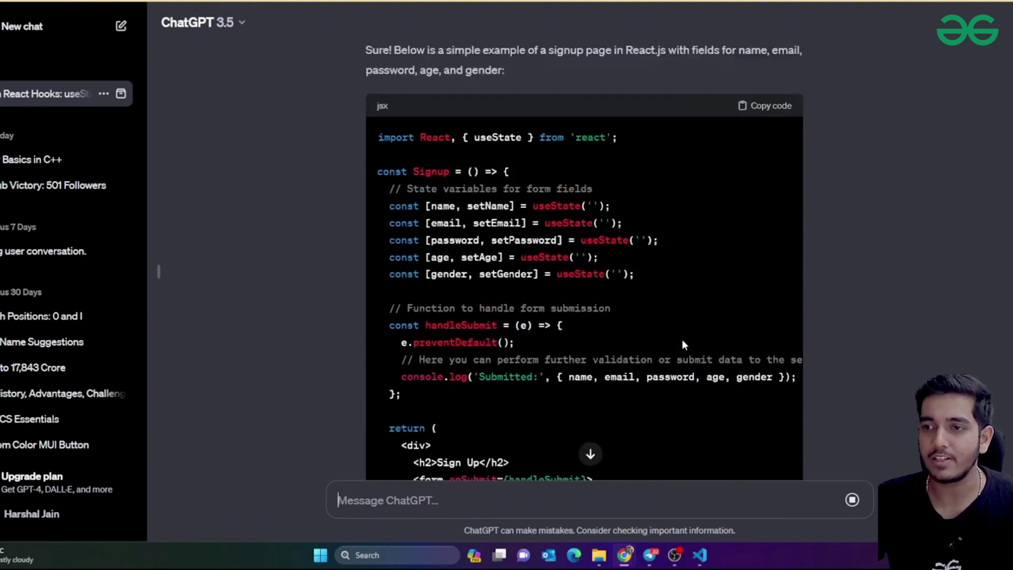
left_click(770, 154)
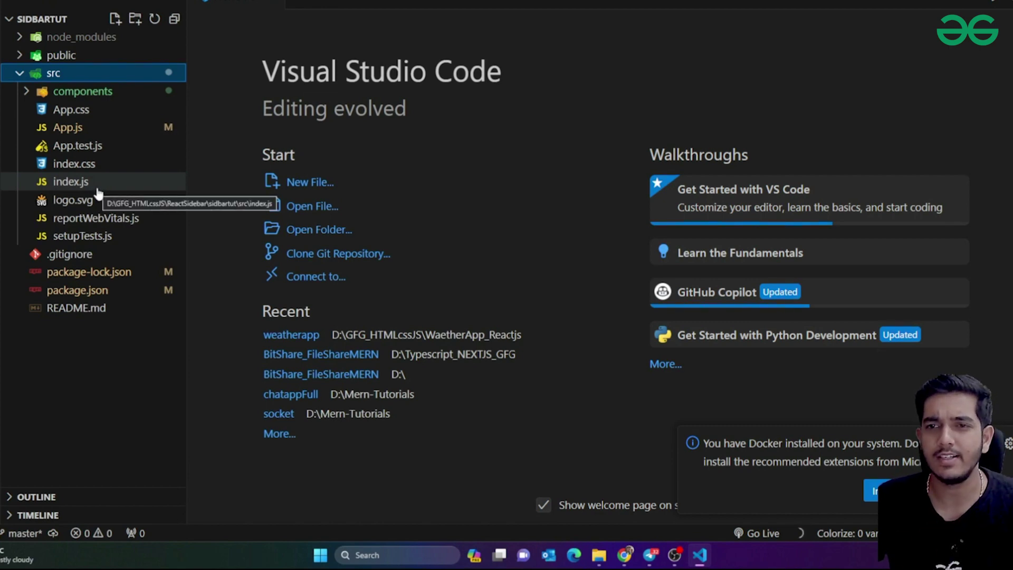
Paste the Signup code over App.js, then undo it to restore the original App.js
left_click(102, 113)
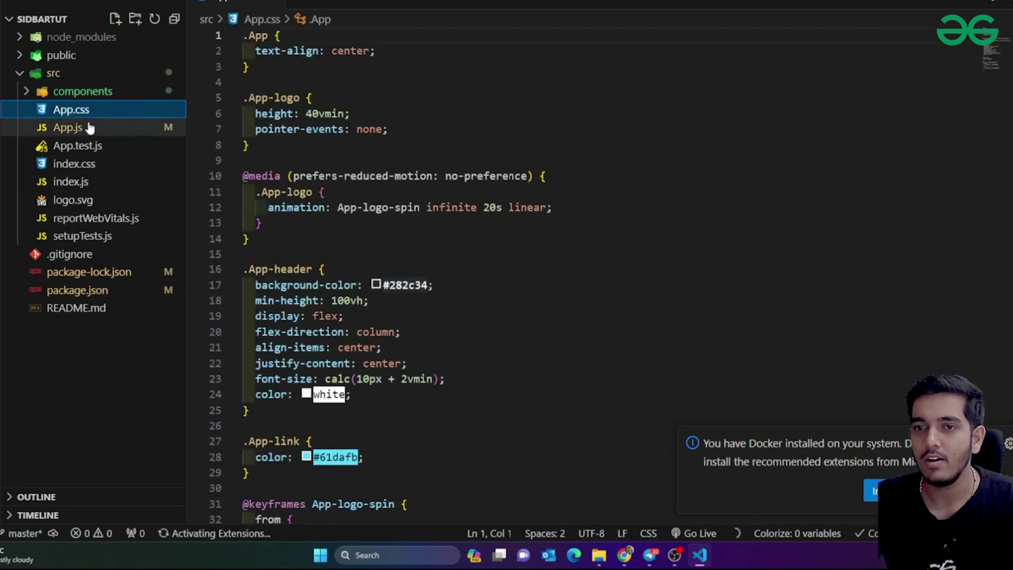
left_click(102, 127)
left_click(534, 163)
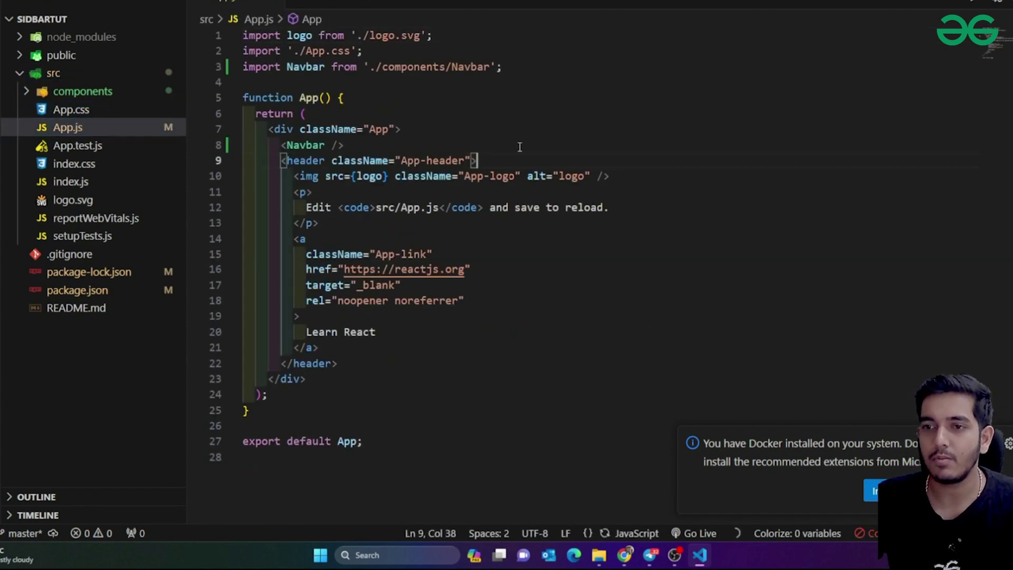
key("ctrl+a")
key("ctrl+v")
scroll(544, 146, "up", 8)
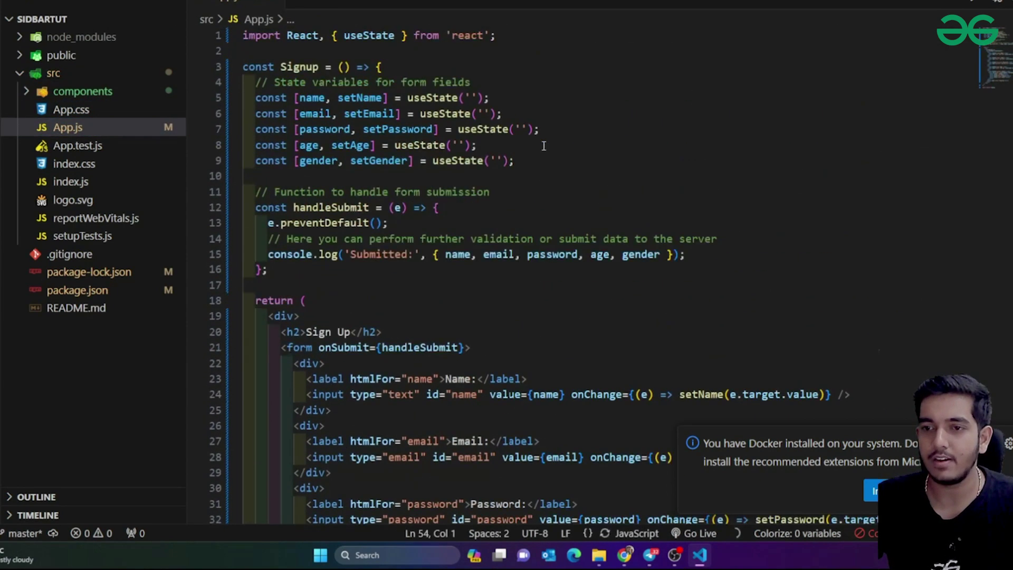
key("ctrl+z")
left_click(554, 191)
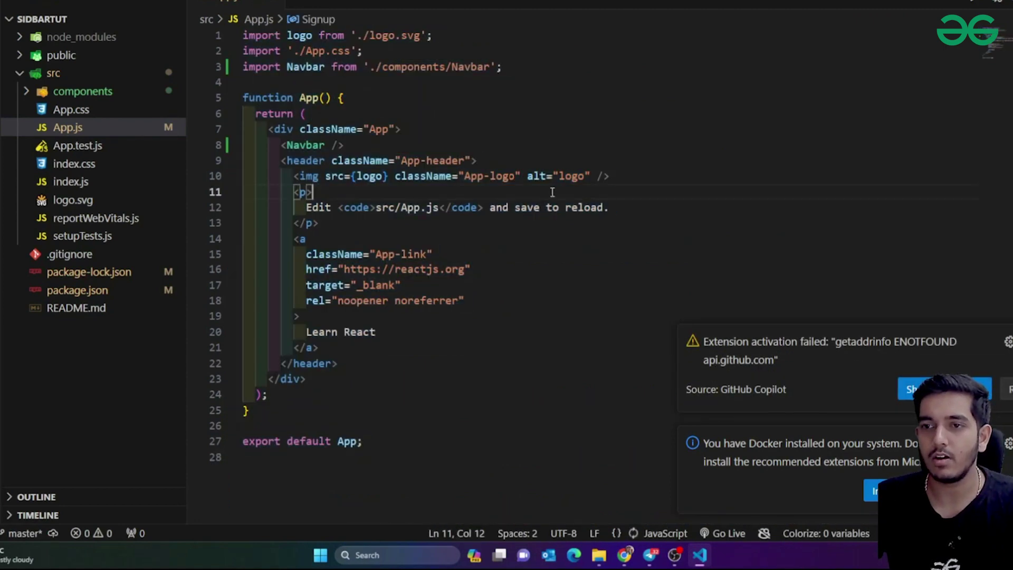
Create components/Signup.js and paste the Signup component code into it
left_click(98, 91)
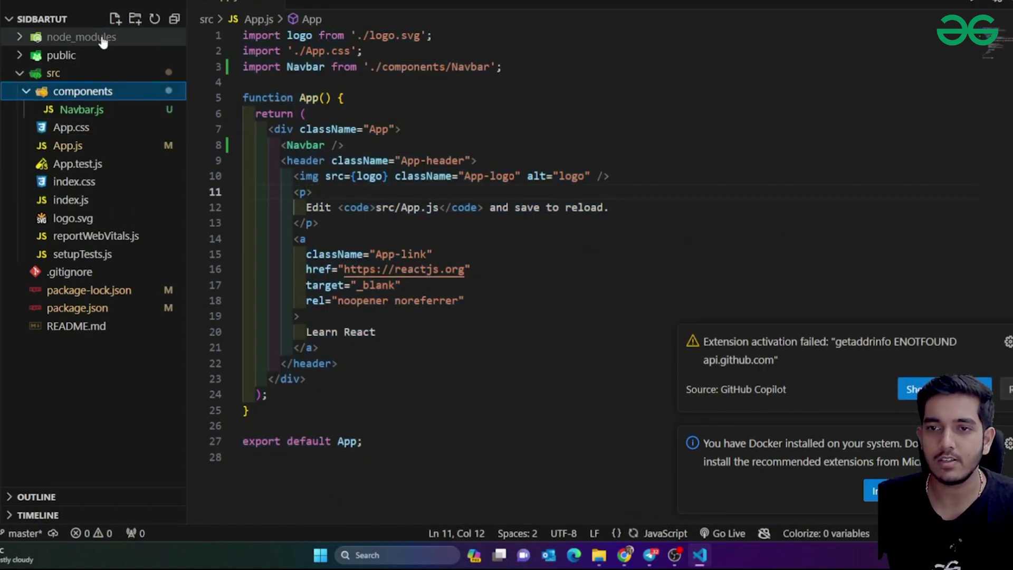
left_click(113, 19)
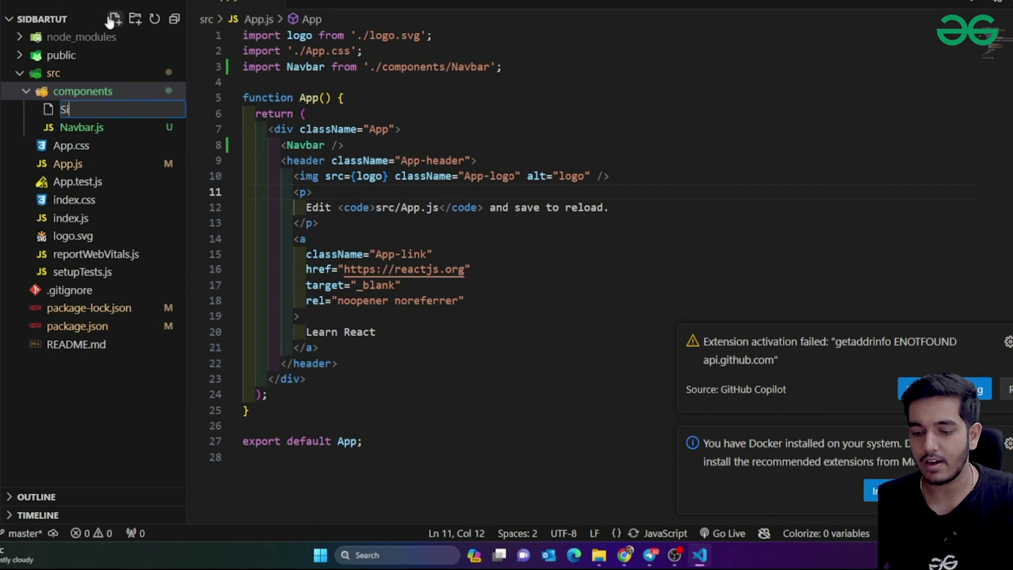
type("Signup.js")
key("Return")
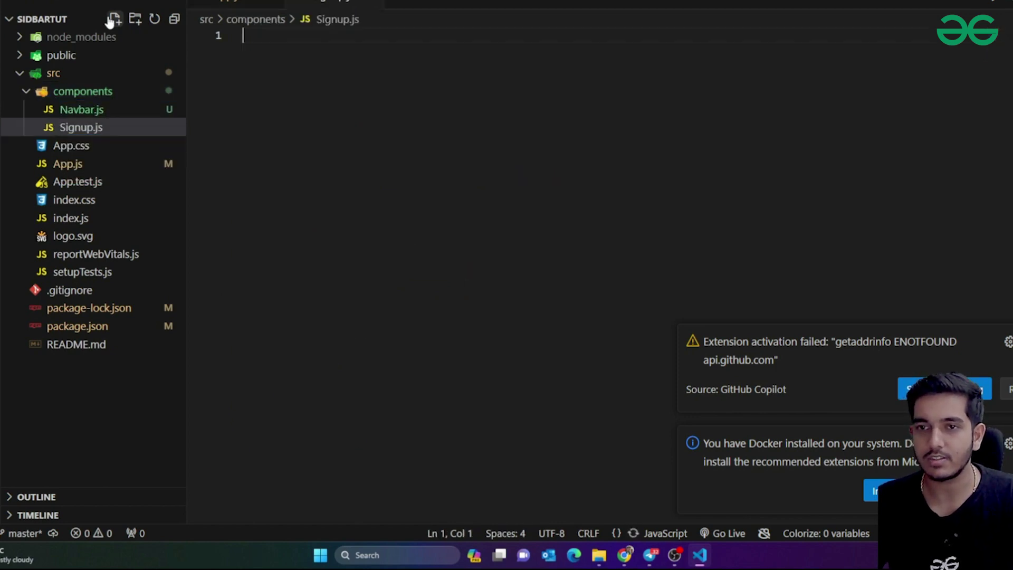
key("ctrl+v")
scroll(364, 140, "up", 8)
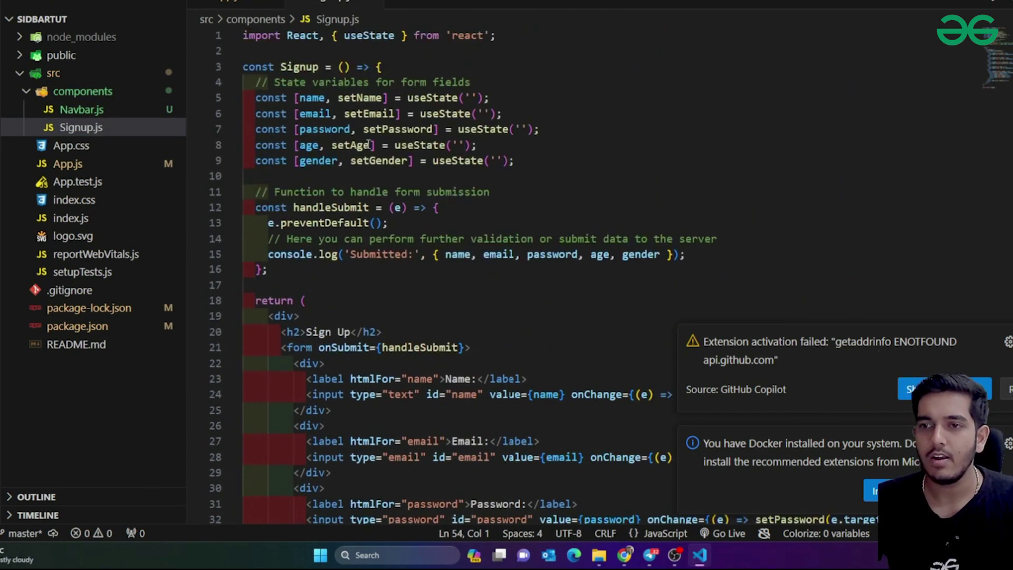
left_click_drag(340, 113, 382, 331)
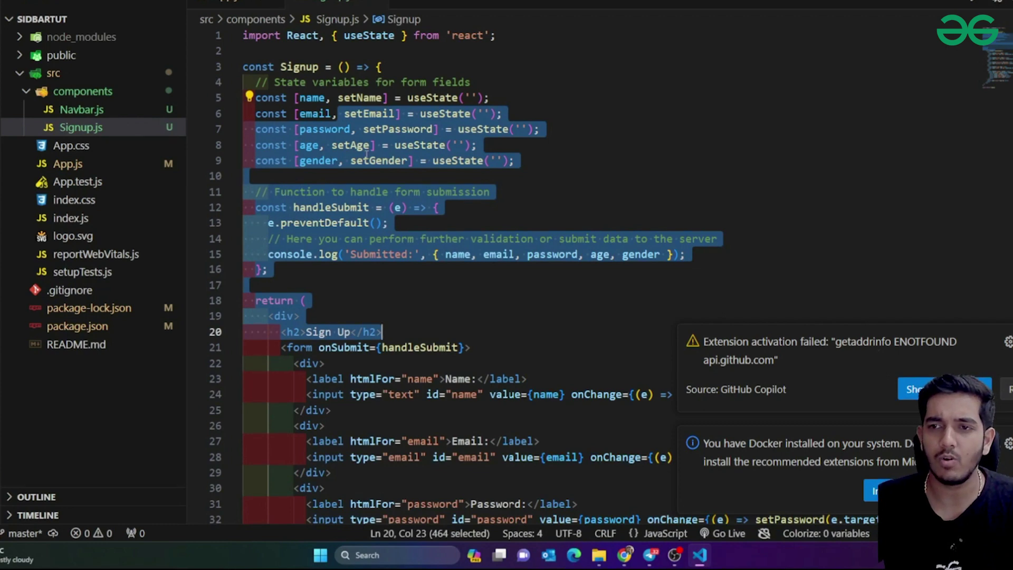
Delete the default header block from App.js
left_click(248, 5)
left_click(440, 207)
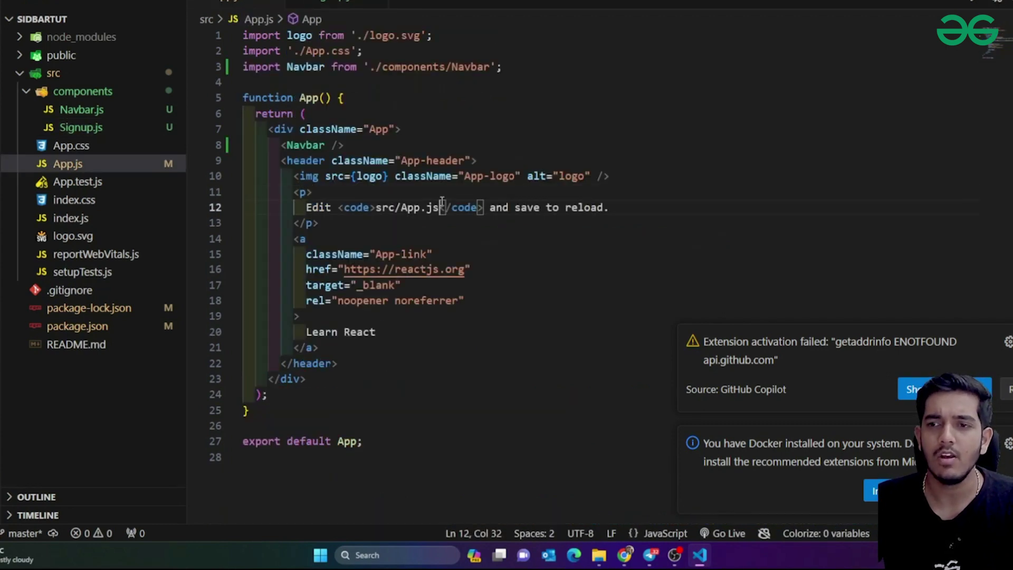
left_click_drag(267, 158, 307, 378)
left_click(440, 378)
left_click_drag(409, 364, 280, 162)
key("BackSpace")
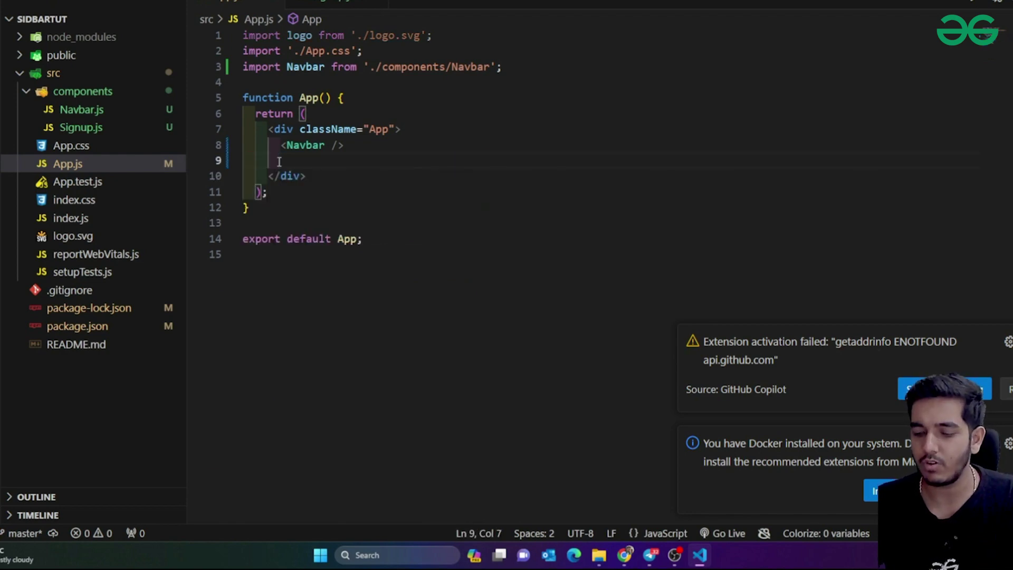
Render <Signup/> below Navbar in App.js, accepting its auto-import
type("<Signup")
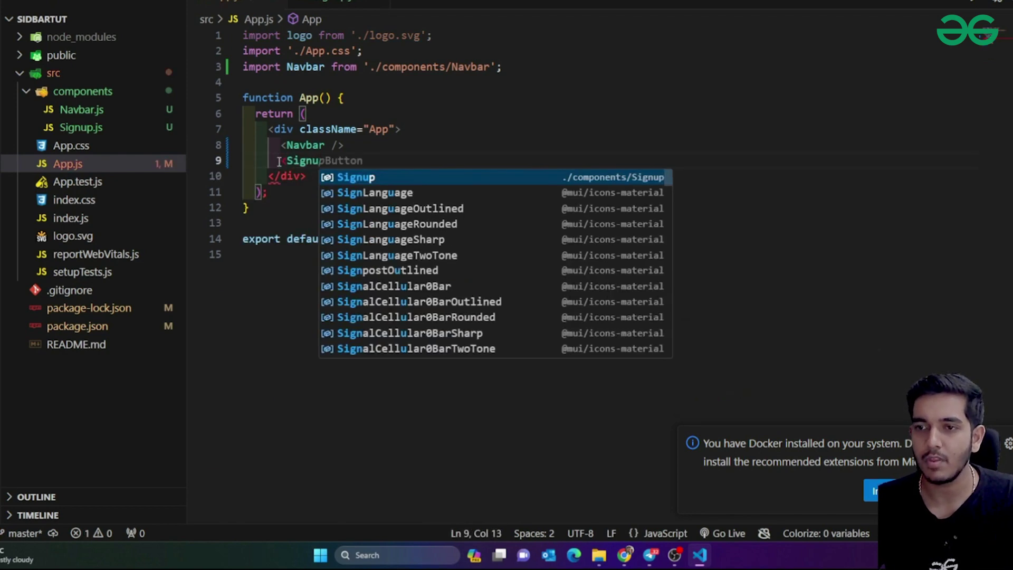
key("Return")
type("/>")
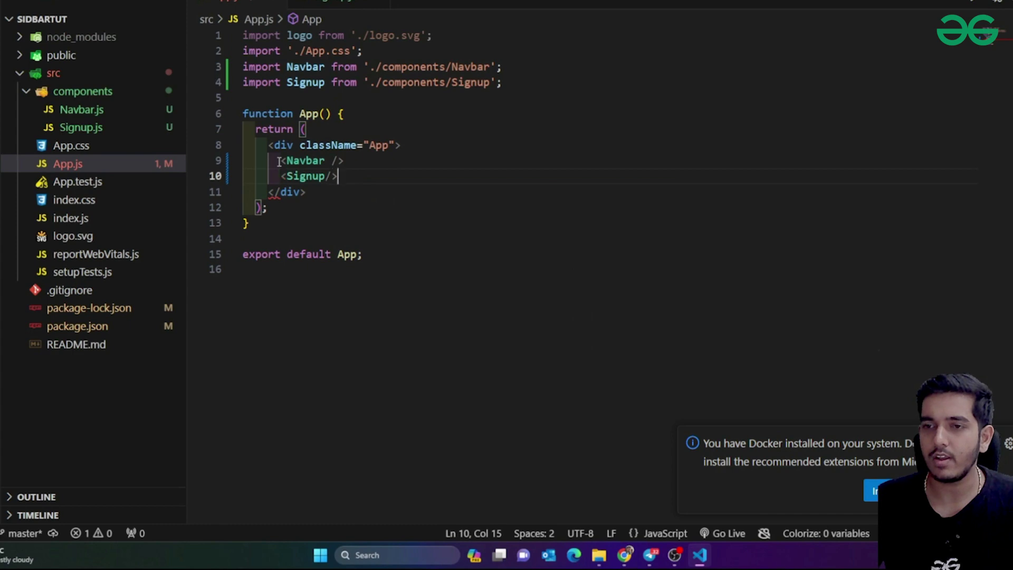
left_click_drag(283, 159, 359, 195)
key("Down")
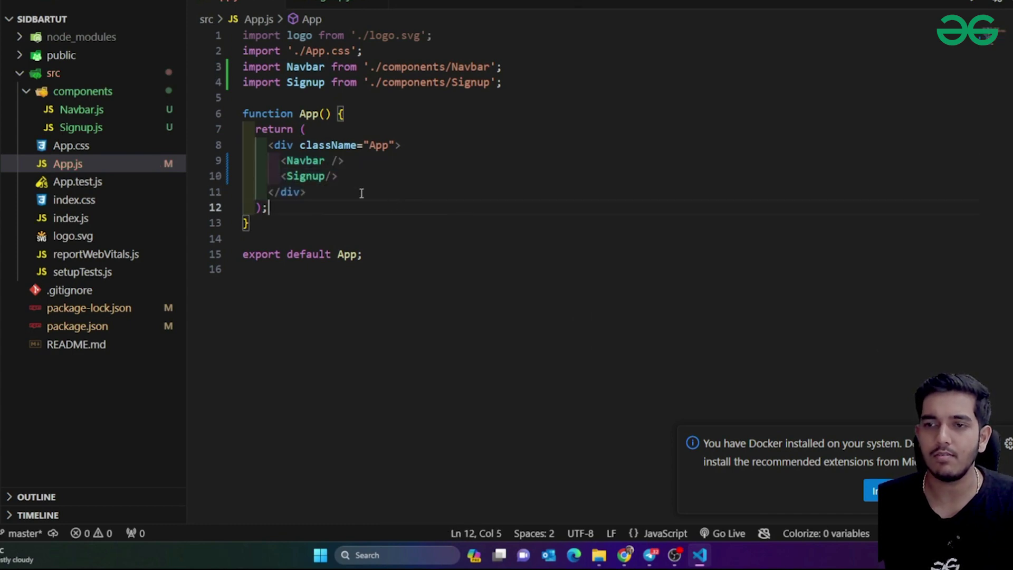
left_click(301, 10)
Open a new terminal below the Signup.js code and focus it for commands
left_click(473, 401)
scroll(469, 401, "down", 10)
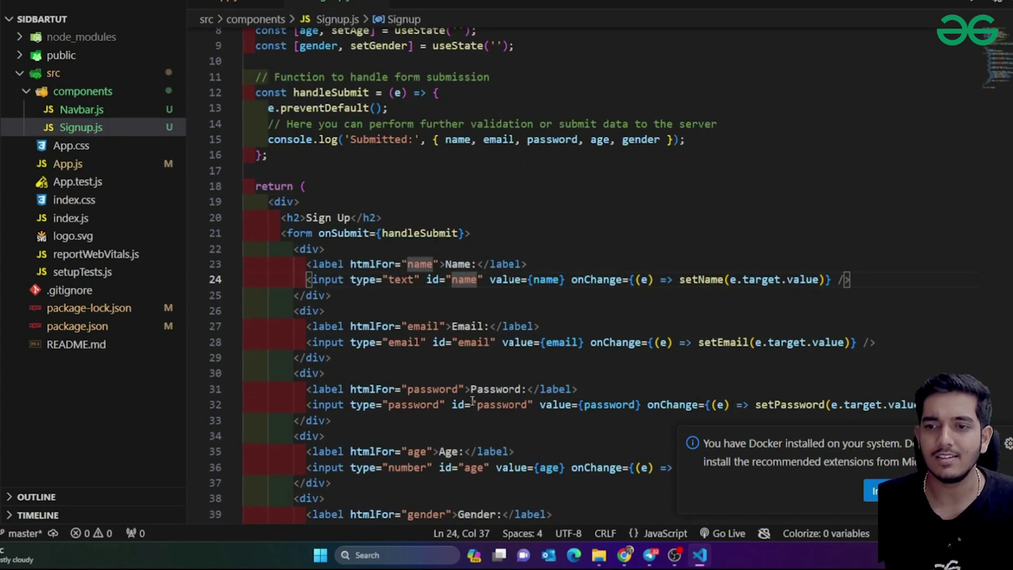
scroll(466, 402, "up", 3)
scroll(465, 403, "up", 7)
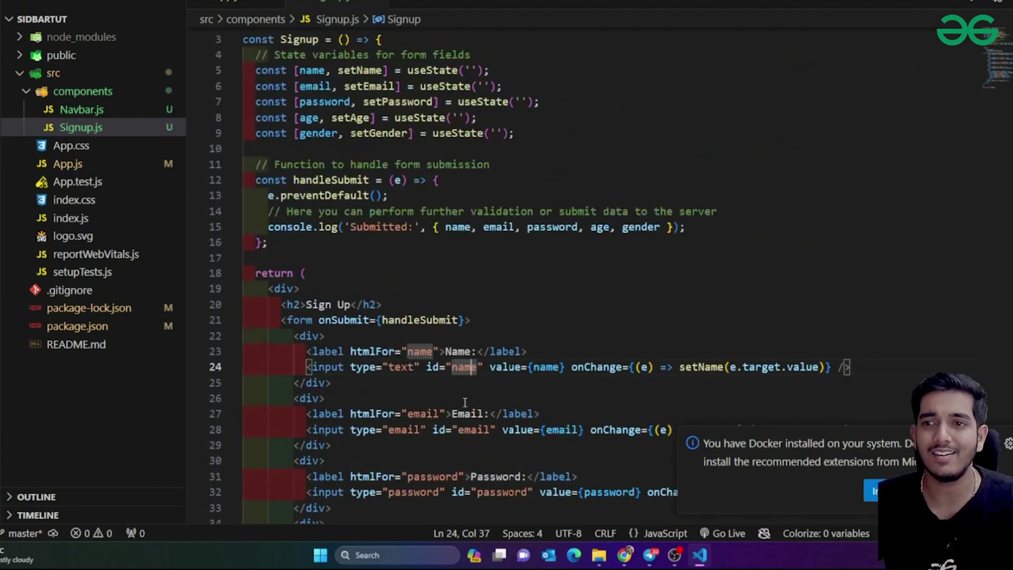
left_click(211, 1)
mouse_move(275, 1)
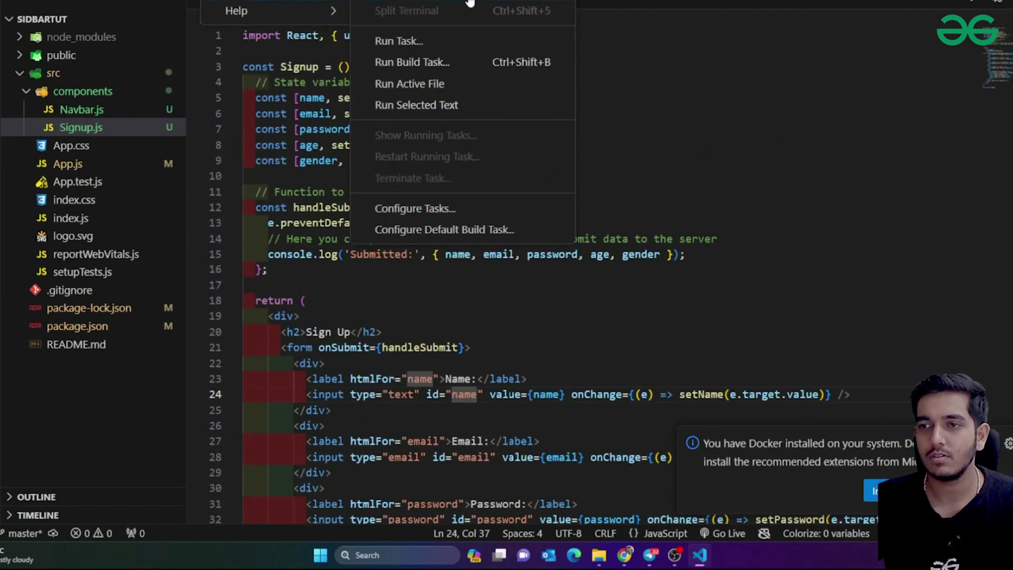
left_click(469, 3)
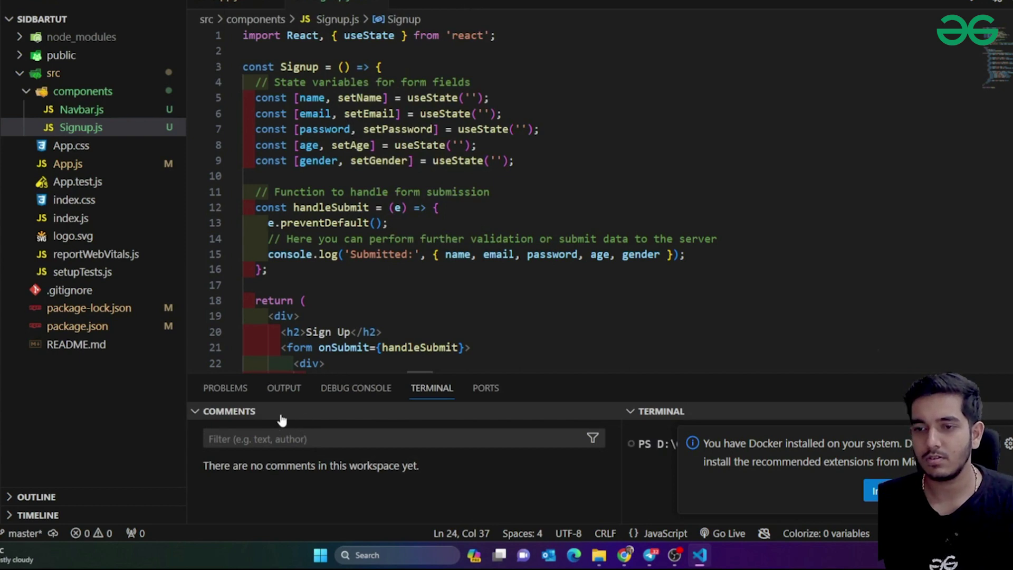
left_click(466, 439)
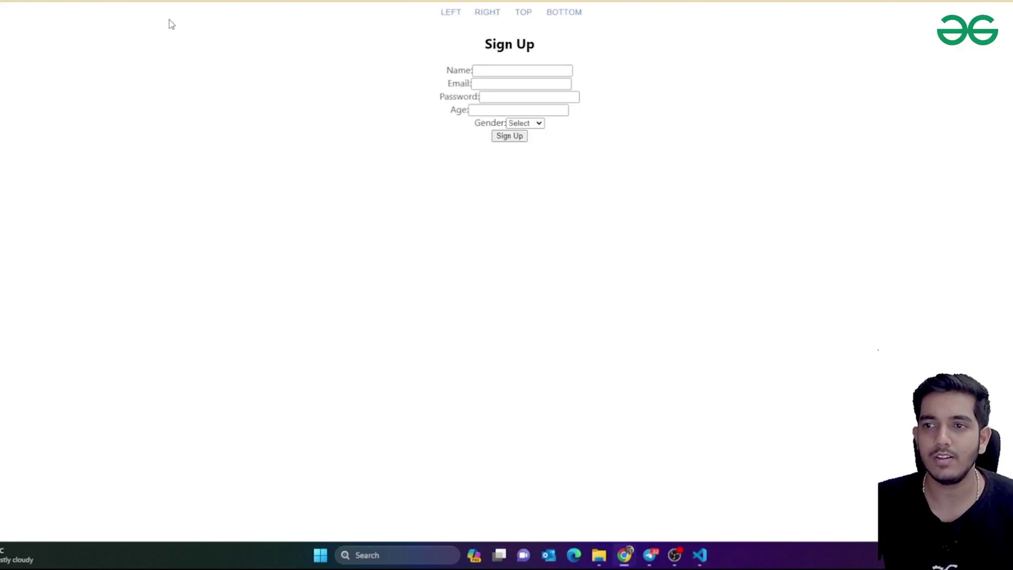
Try the Name, Email, Password and Age fields, Sign Up button and Gender dropdown
left_click(535, 72)
left_click(493, 86)
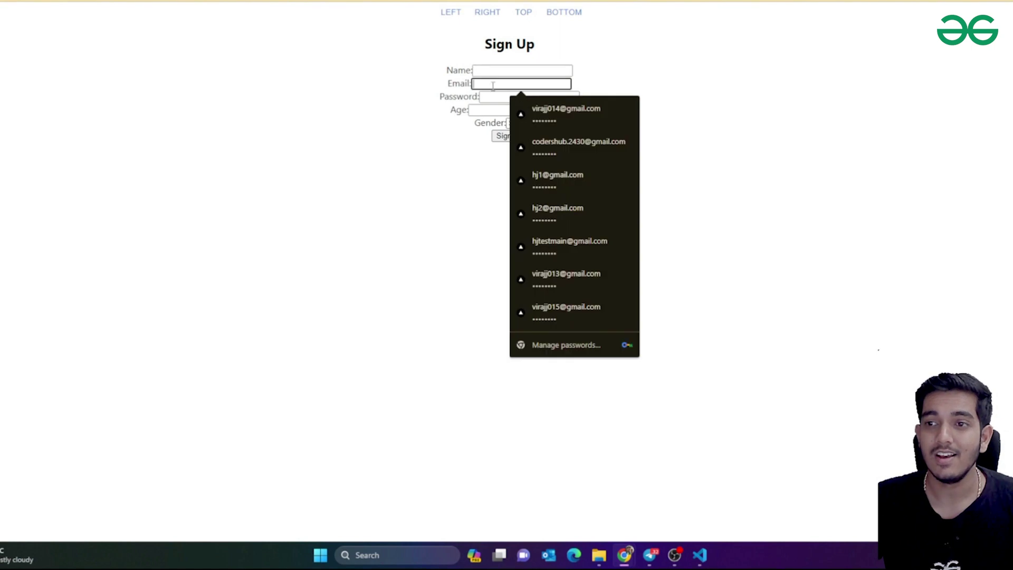
left_click(483, 98)
left_click(481, 111)
left_click(507, 136)
left_click(525, 123)
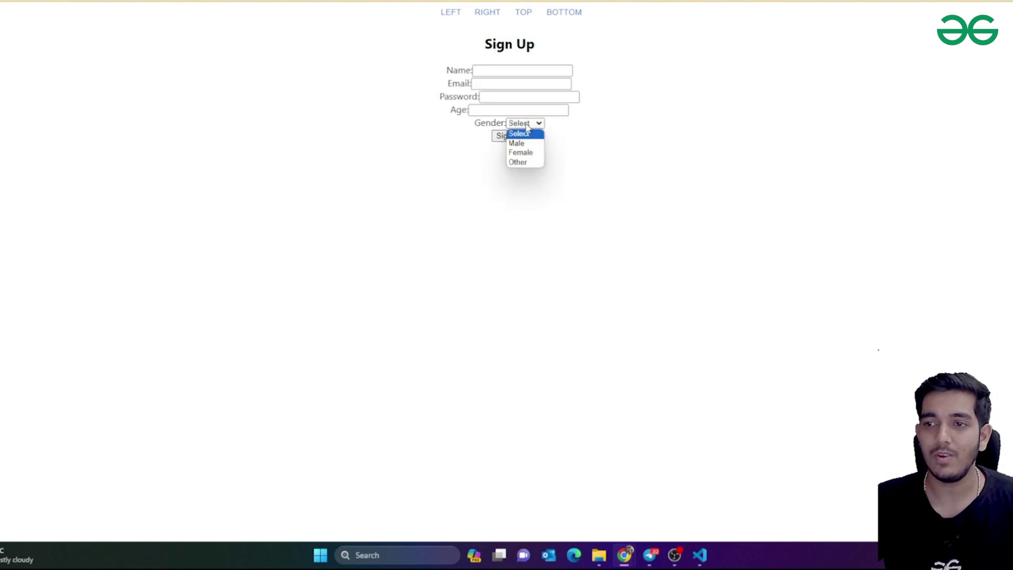
left_click(607, 151)
Enter a numeric test password in the Password field
left_click(506, 96)
type("12345678")
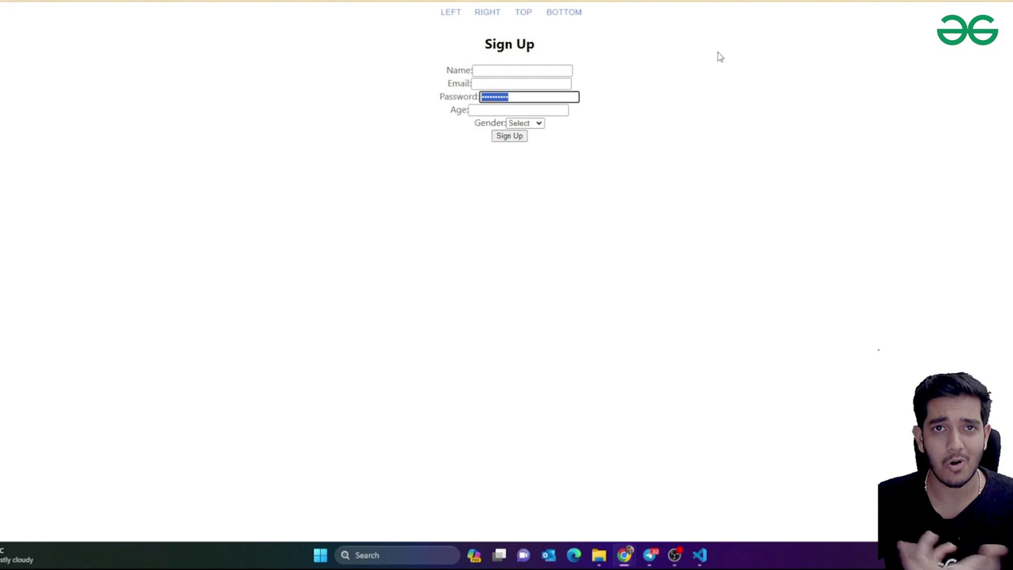
left_click(744, 72)
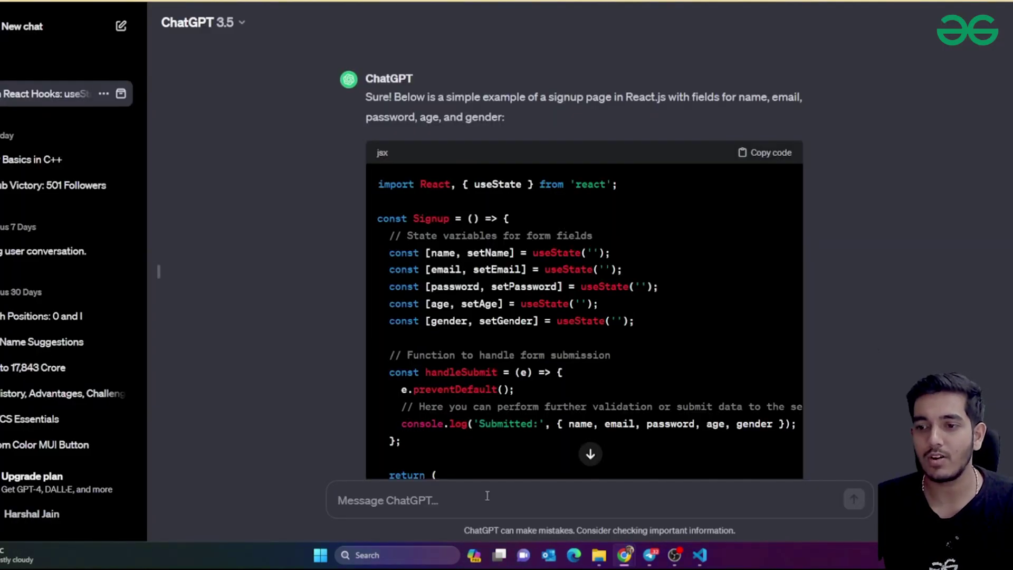
Ask ChatGPT for CSS styling for the signup page
type("write good css for this si")
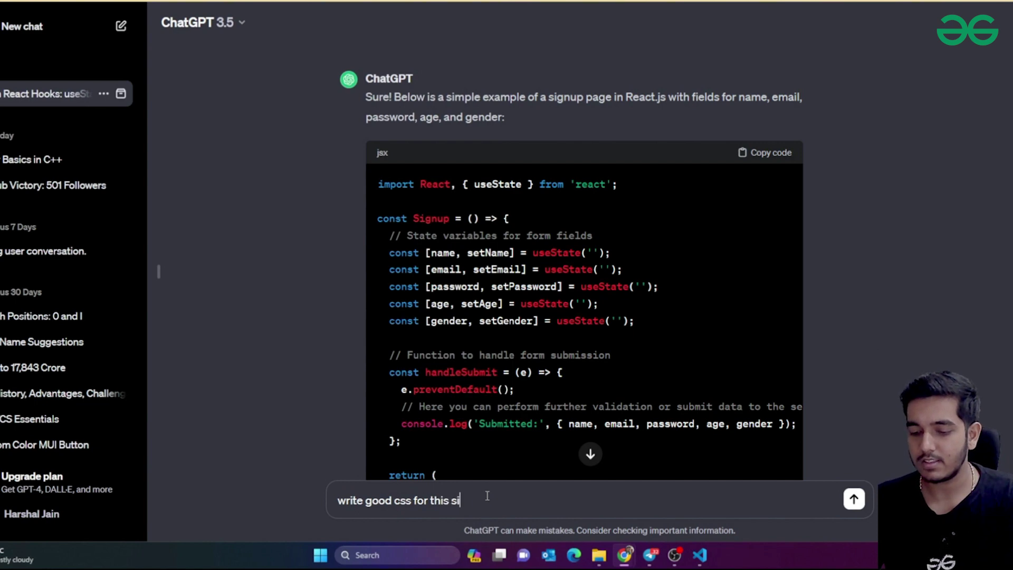
key("Return")
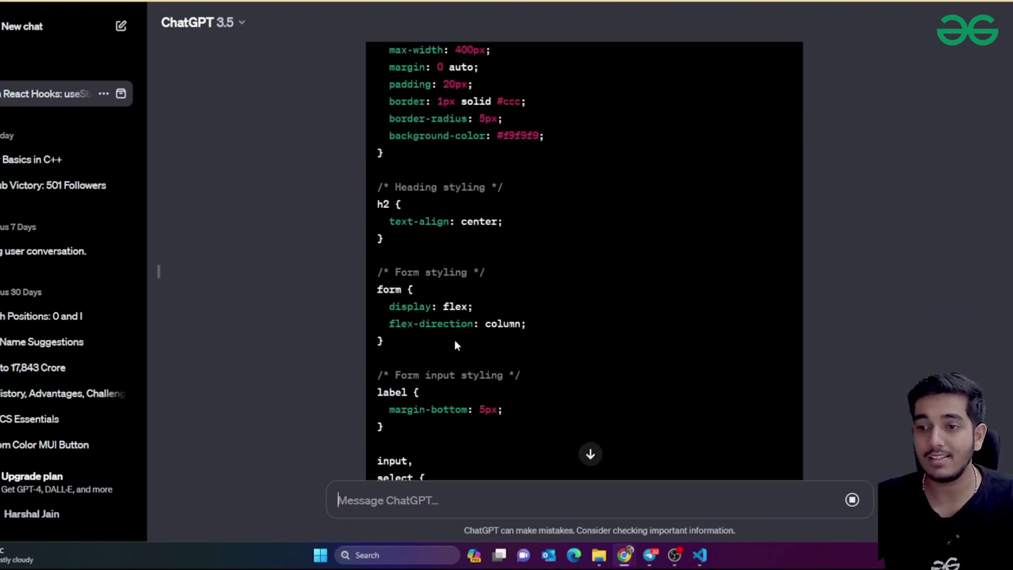
scroll(470, 336, "up", 12)
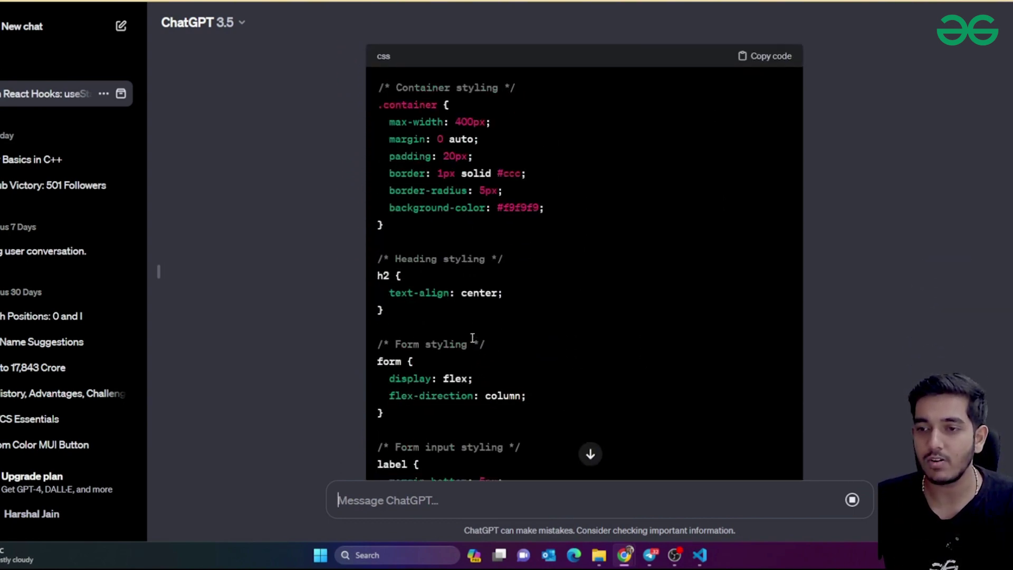
scroll(476, 334, "down", 15)
scroll(476, 334, "up", 15)
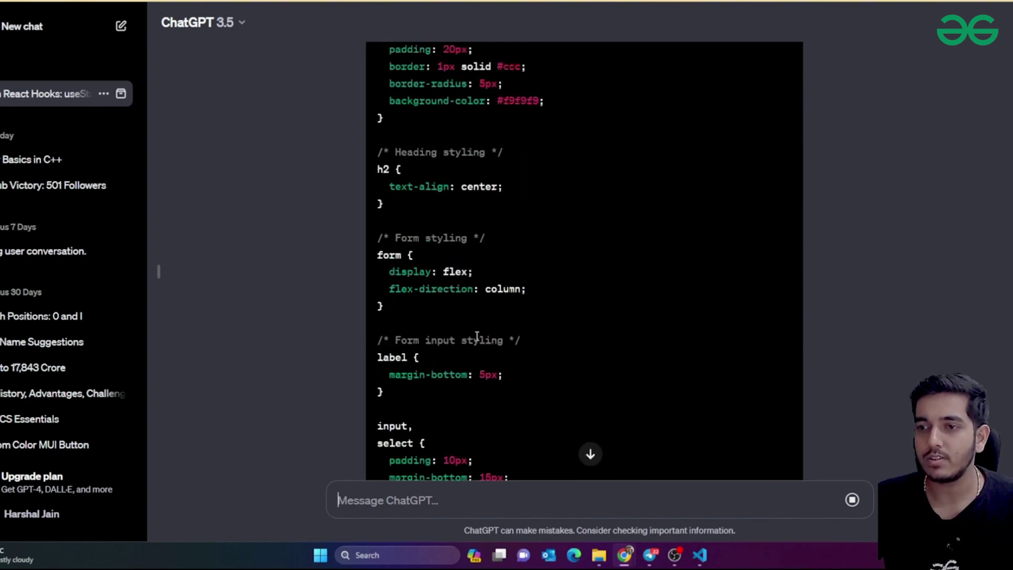
Replace the contents of index.css with ChatGPT's generated CSS and save it
left_click(778, 168)
key("alt+Tab")
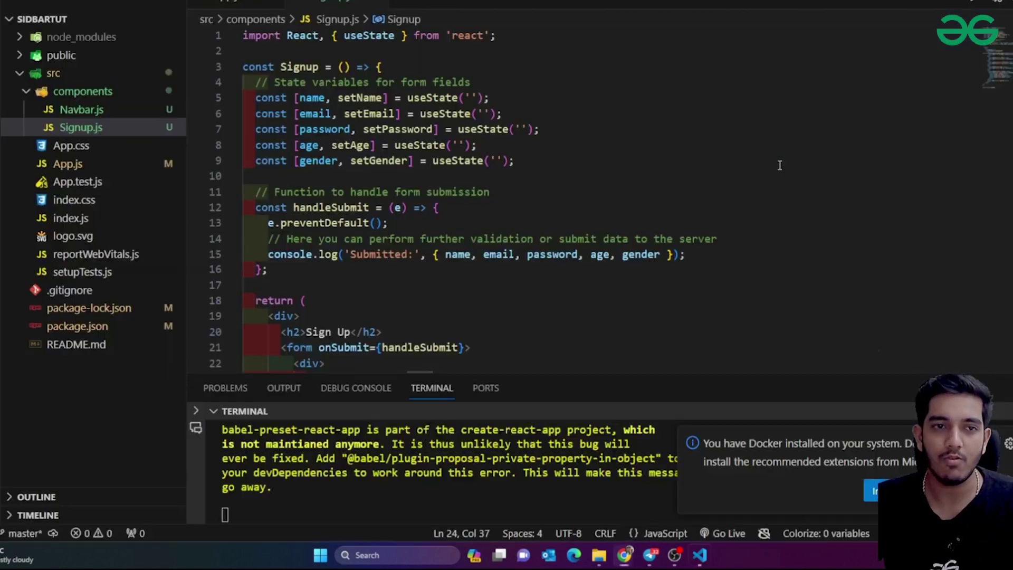
left_click(74, 200)
left_click(652, 153)
key("ctrl+a")
key("ctrl+v")
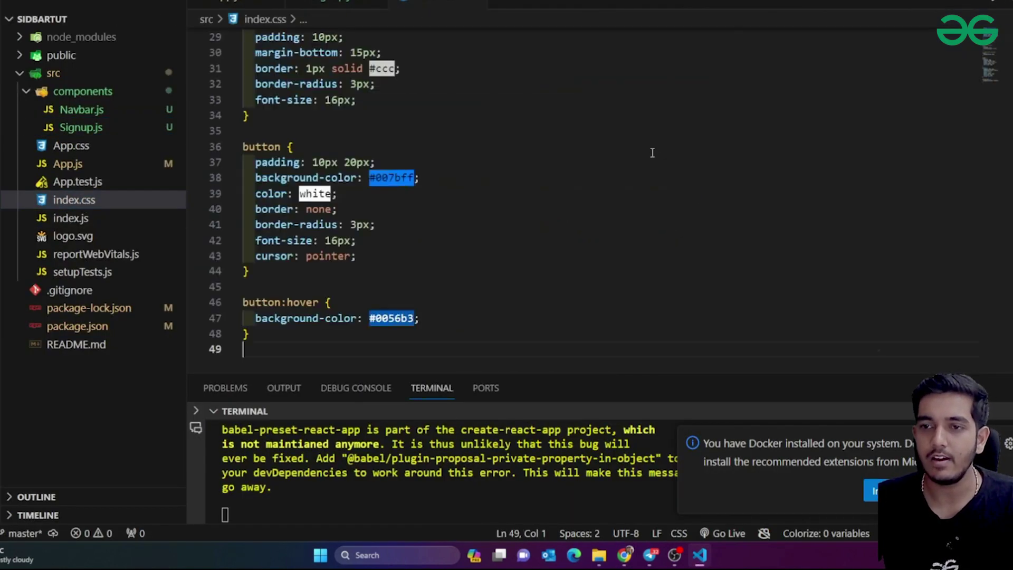
key("ctrl+s")
key("alt+Tab")
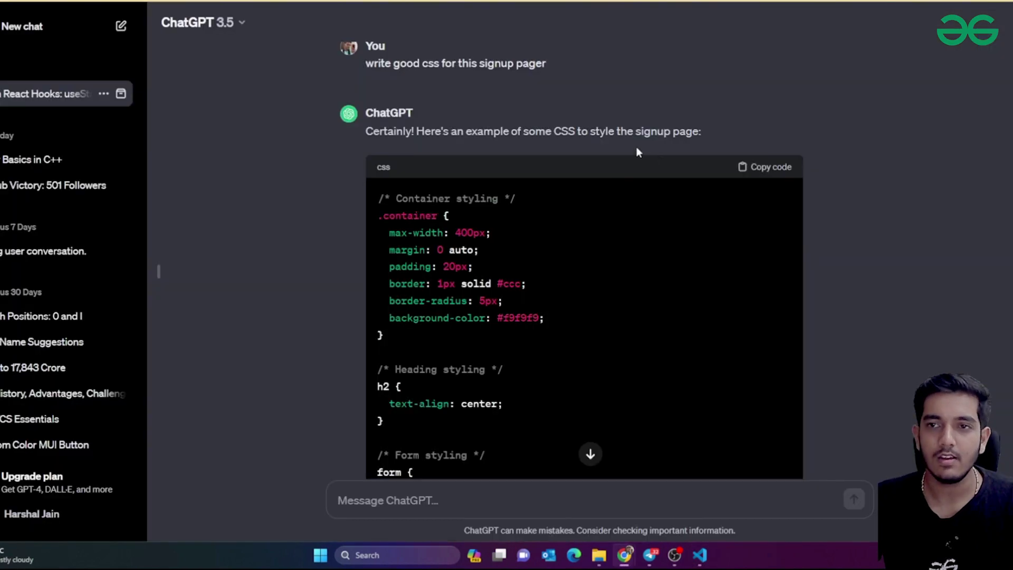
key("ctrl+Tab")
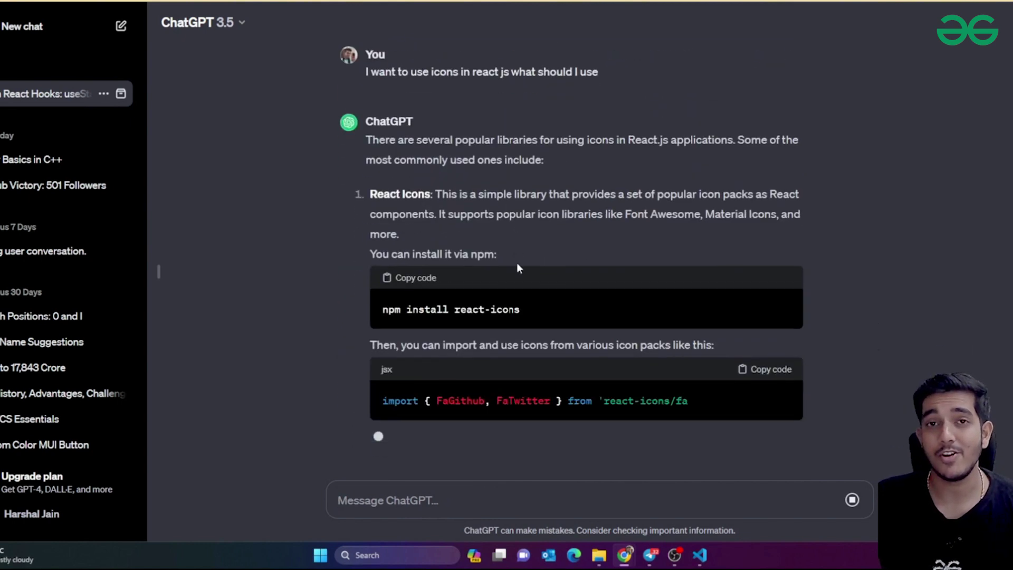
Read ChatGPT's icon-library answer and copy the 'react-icons' package name into a new tab
scroll(623, 259, "up", 5)
scroll(601, 254, "down", 7)
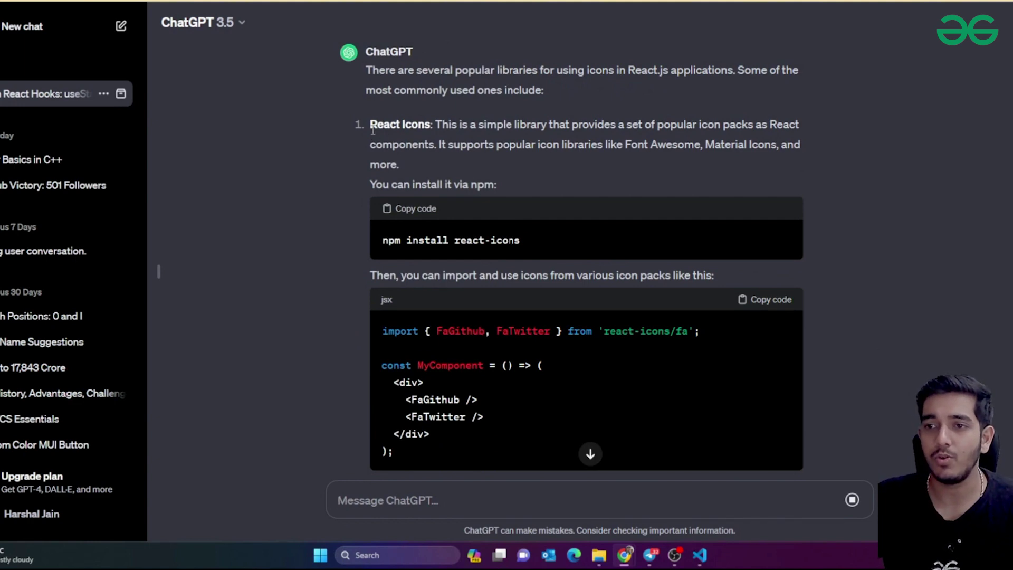
scroll(448, 201, "down", 15)
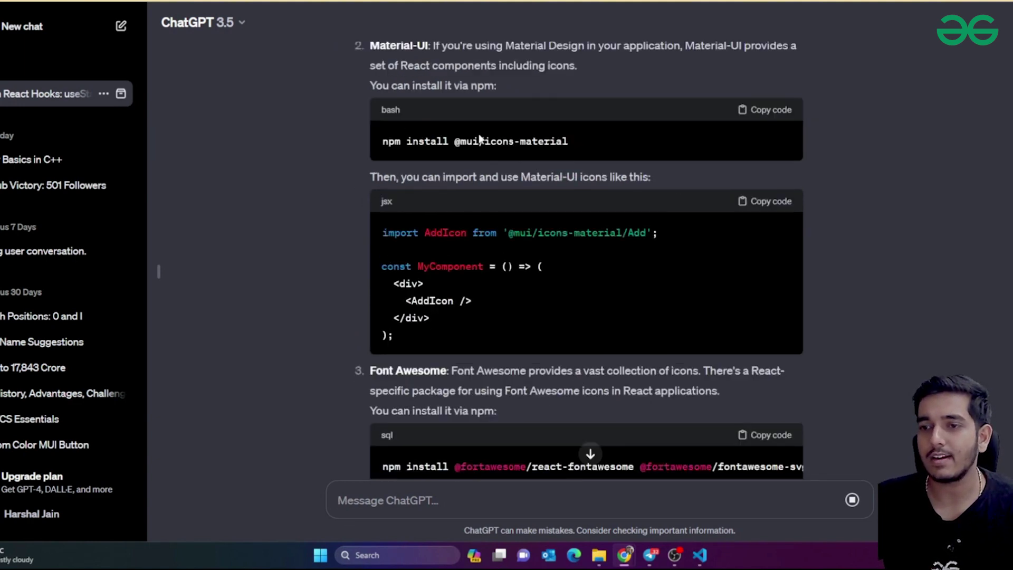
scroll(456, 214, "down", 3)
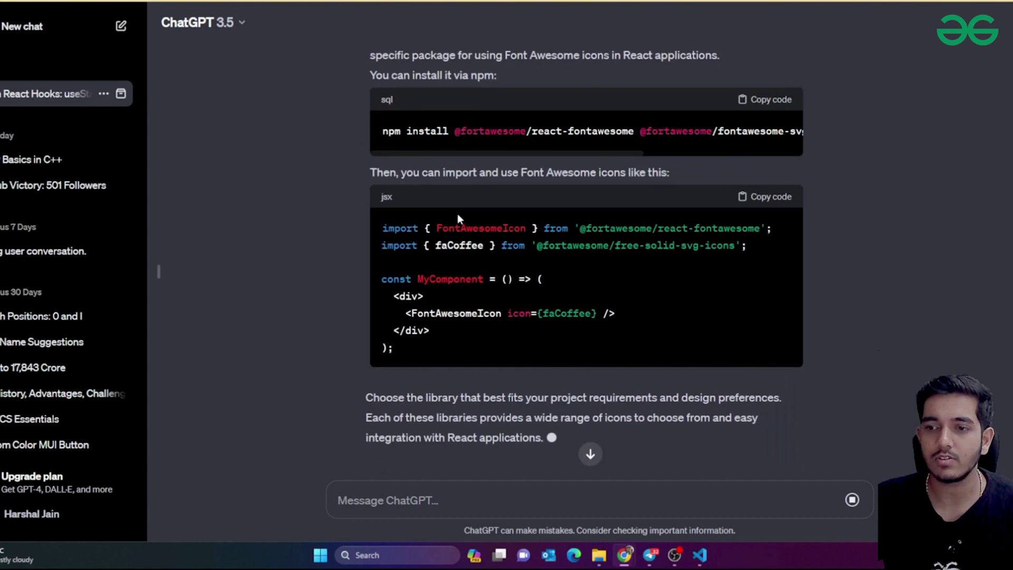
scroll(458, 214, "up", 4)
scroll(459, 215, "up", 5)
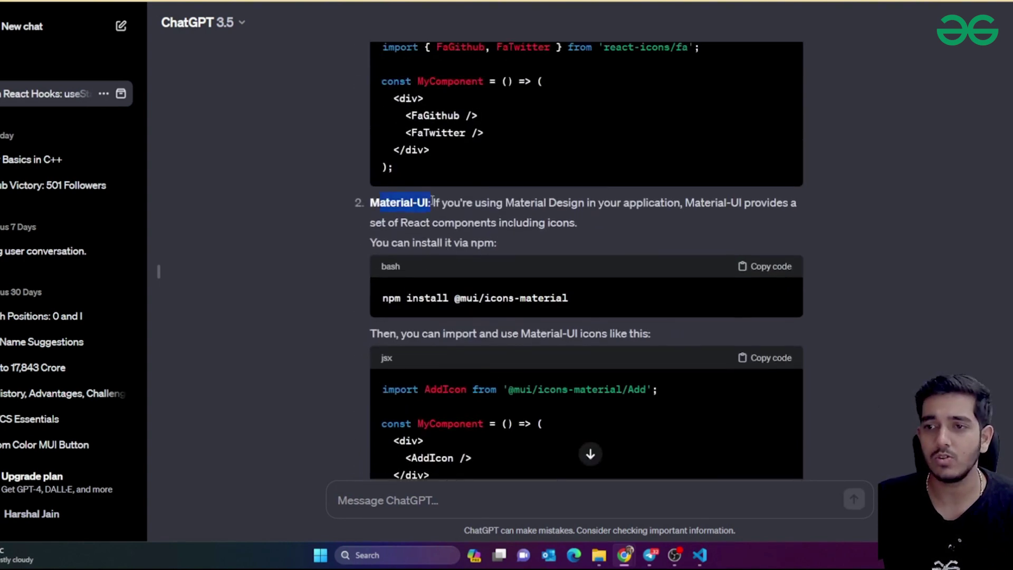
scroll(462, 241, "up", 4)
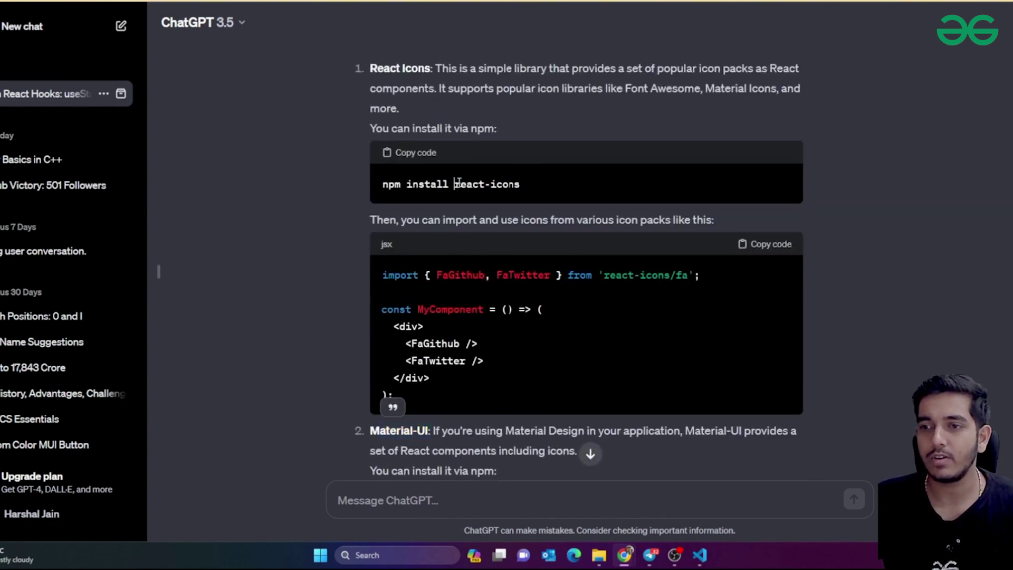
left_click_drag(455, 183, 520, 185)
key("ctrl+c")
key("ctrl+t")
Search for react-icons and browse its Ant Design Icons set to the AiFillAlert icon
key("ctrl+v")
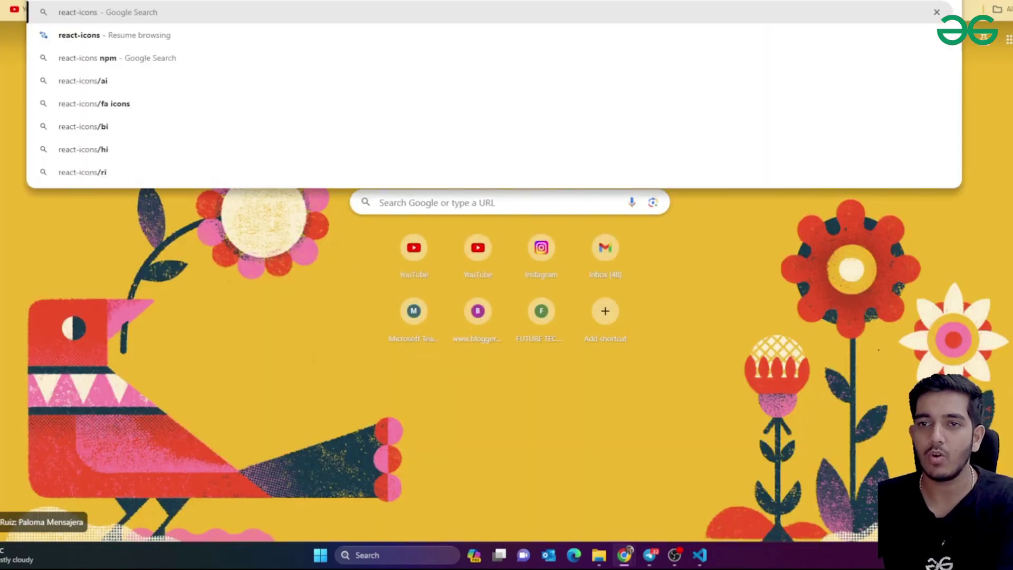
key("Return")
left_click(131, 193)
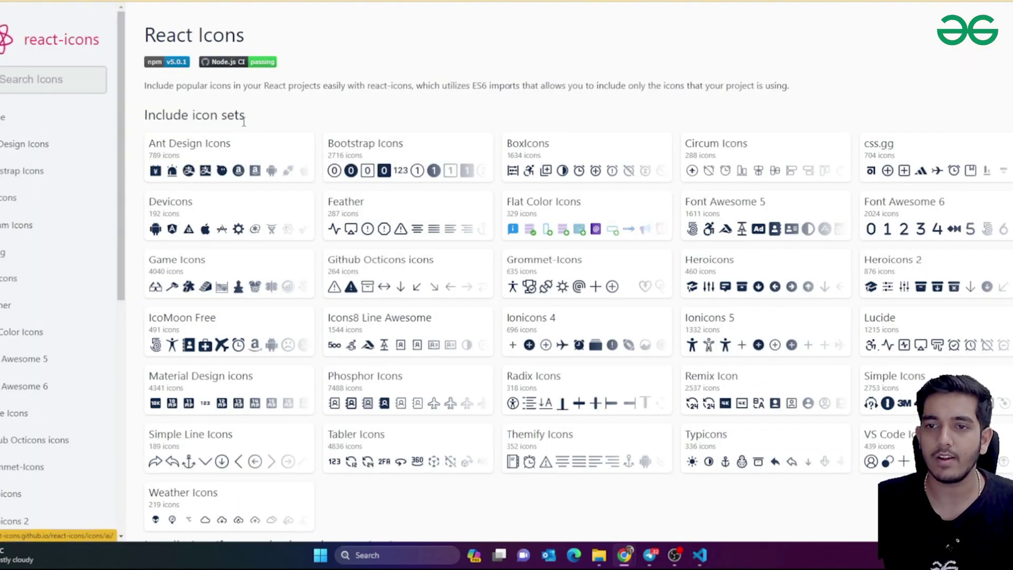
left_click(287, 169)
left_click_drag(255, 158, 378, 176)
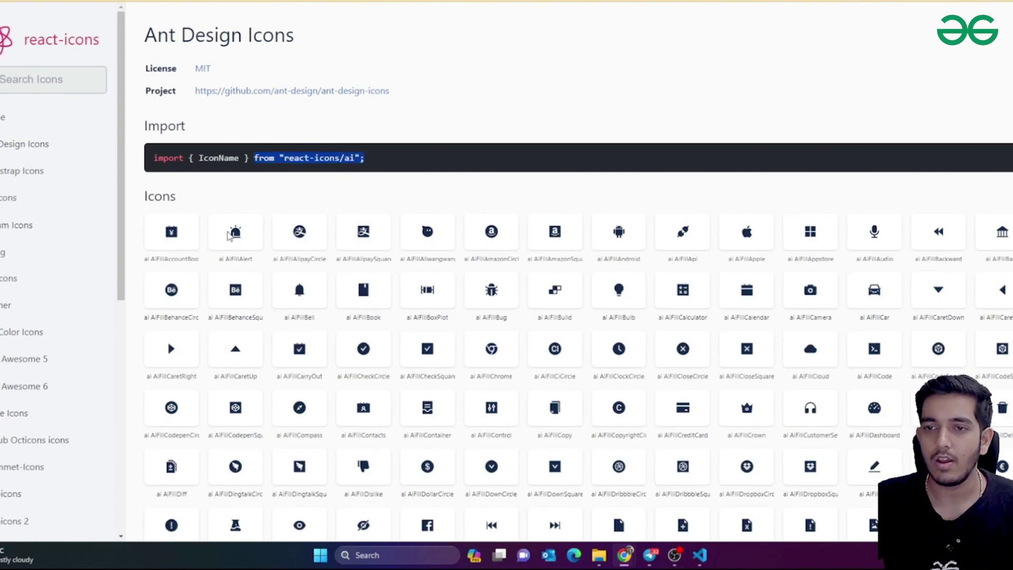
left_click(227, 261)
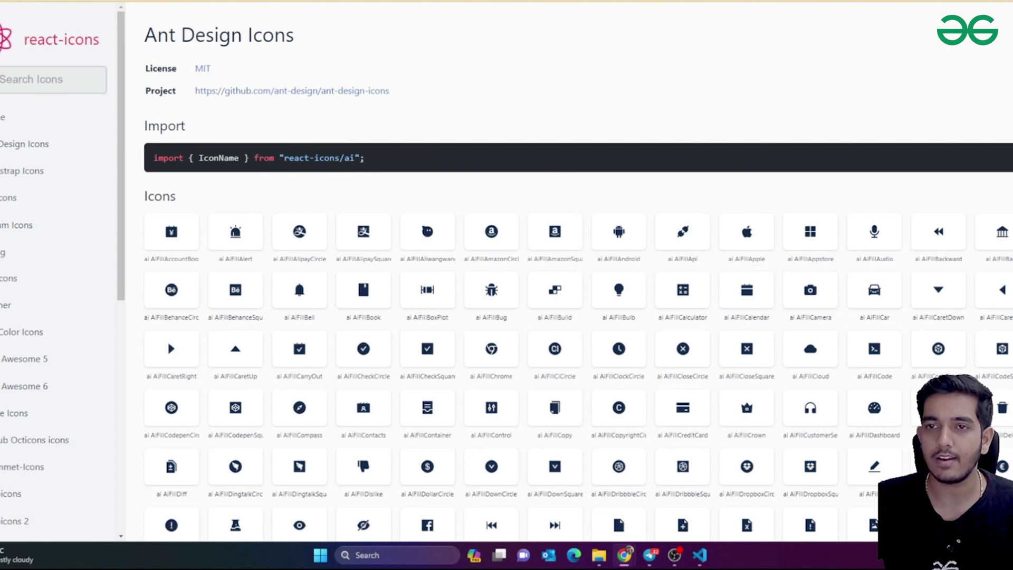
key("ctrl+Tab")
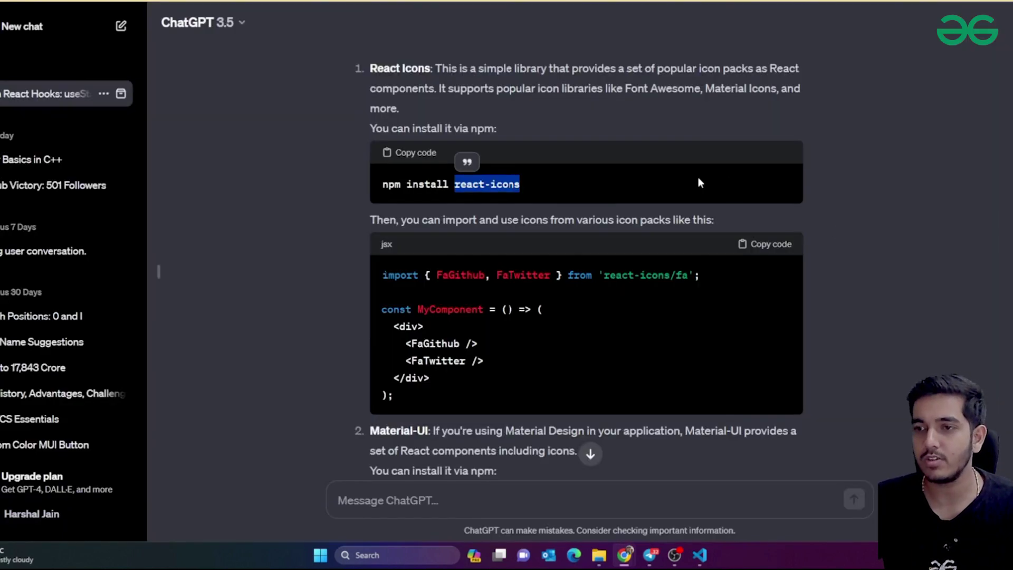
Paste 'npm install react-icons' into a new split terminal, then return to the Ant Design Icons page
triple_click(700, 182)
key("alt+Tab")
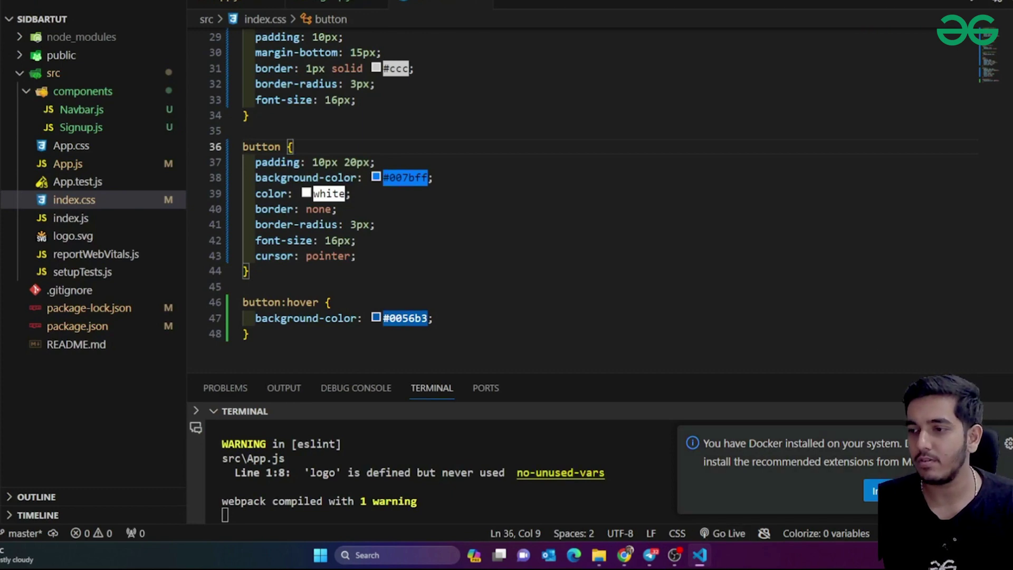
key("Escape")
left_click(1006, 414)
key("ctrl+v")
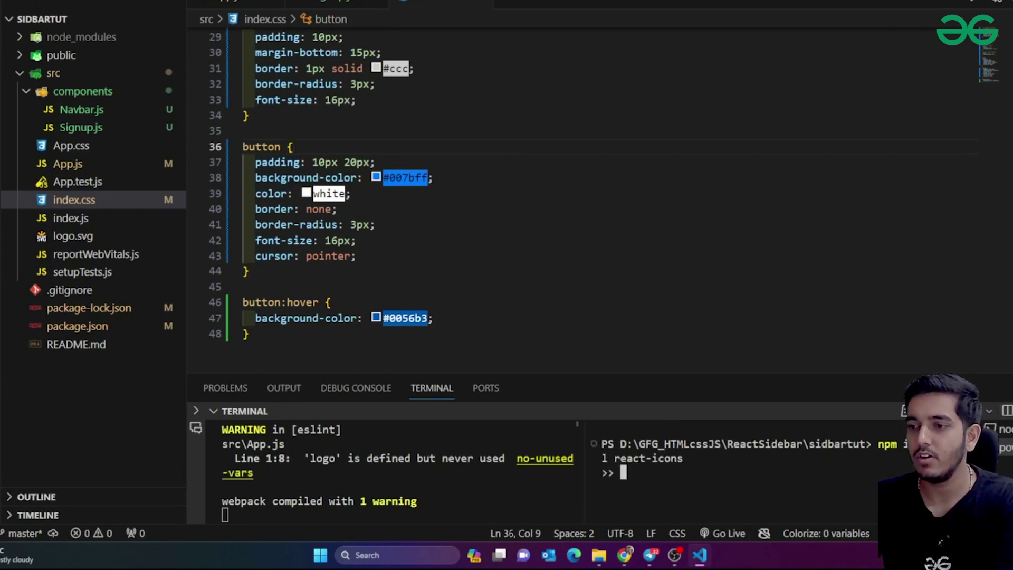
key("alt+Tab")
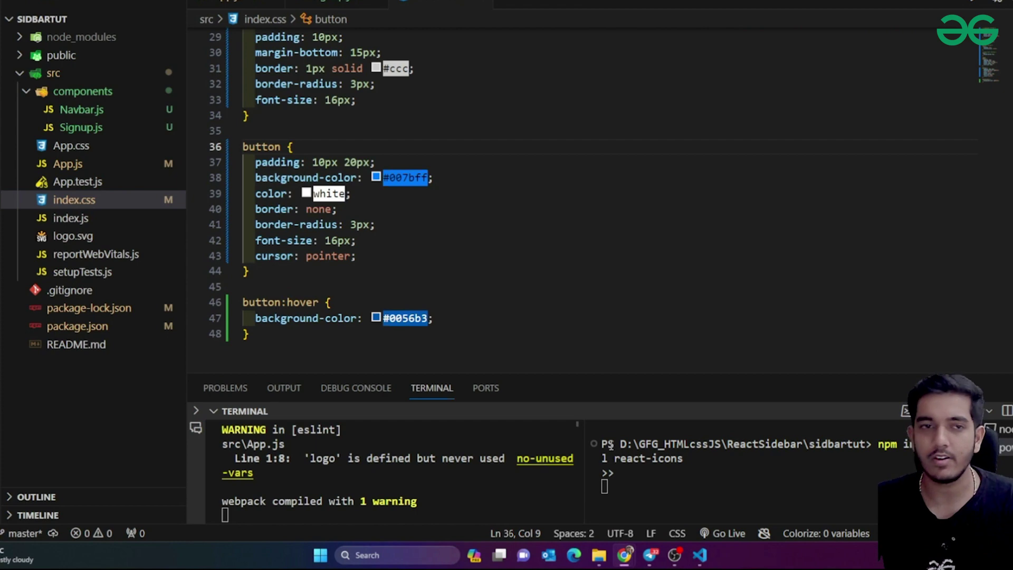
key("ctrl+Tab")
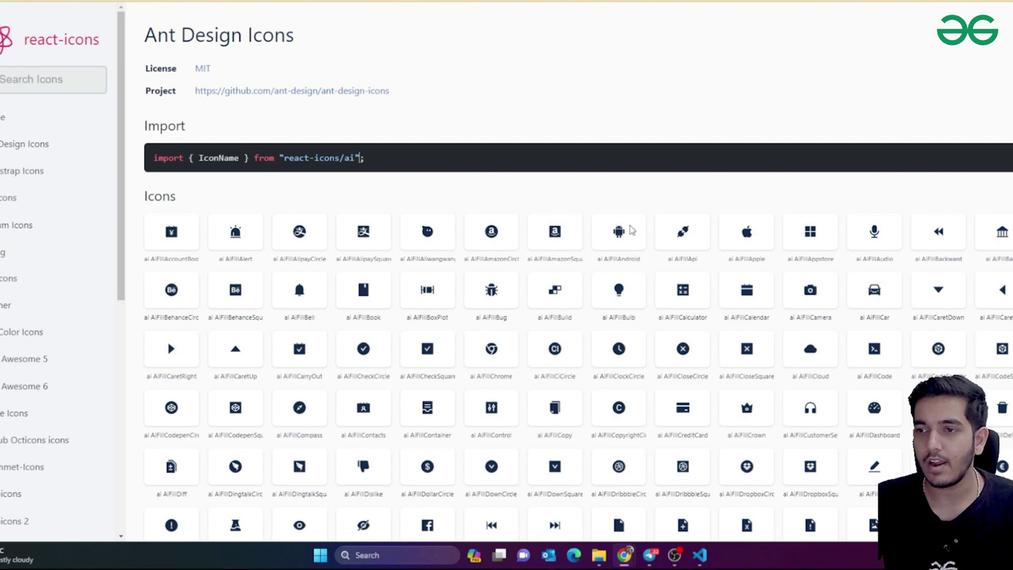
Open the AiFillAndroid icon, preview its colour schemes, and copy its import line
left_click(617, 235)
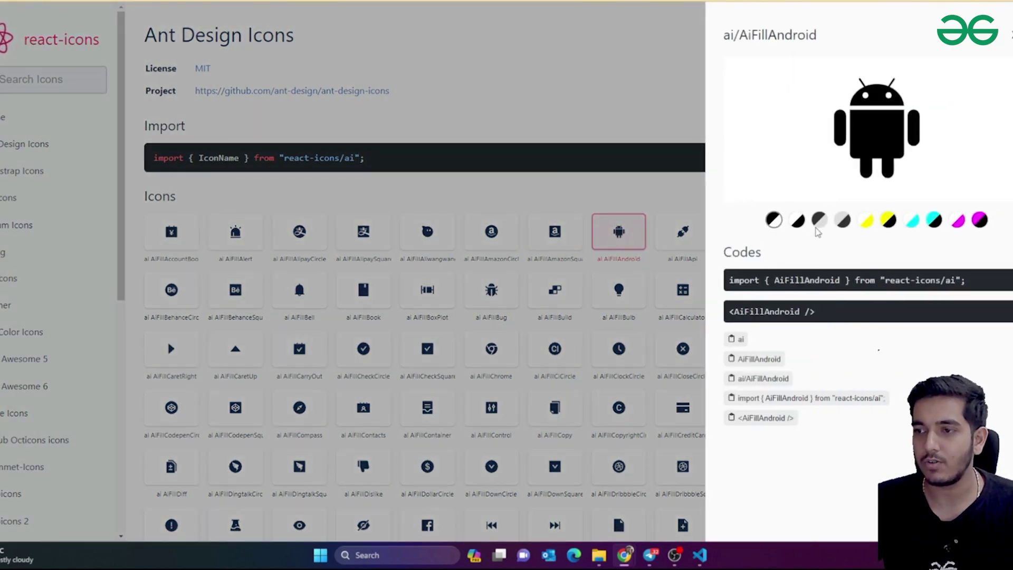
left_click_drag(981, 280, 741, 280)
left_click(888, 220)
left_click(911, 221)
left_click(934, 221)
left_click(958, 222)
left_click(980, 220)
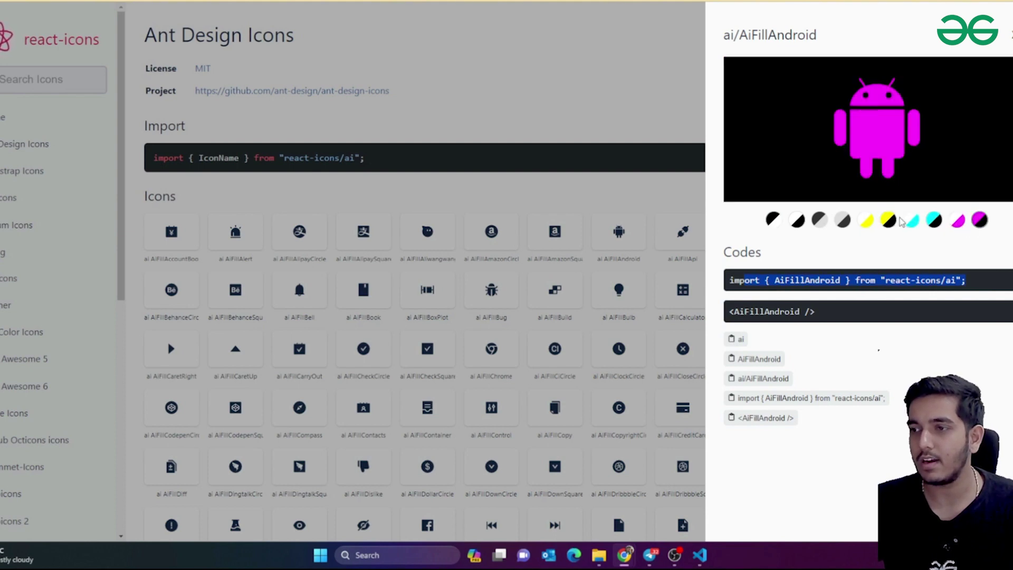
left_click(865, 220)
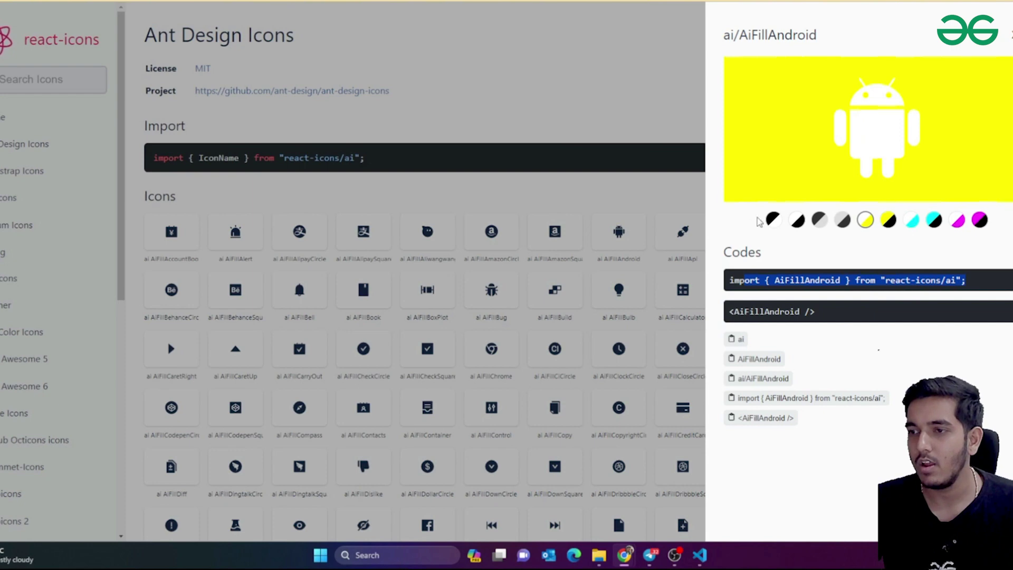
left_click(774, 217)
left_click(775, 219)
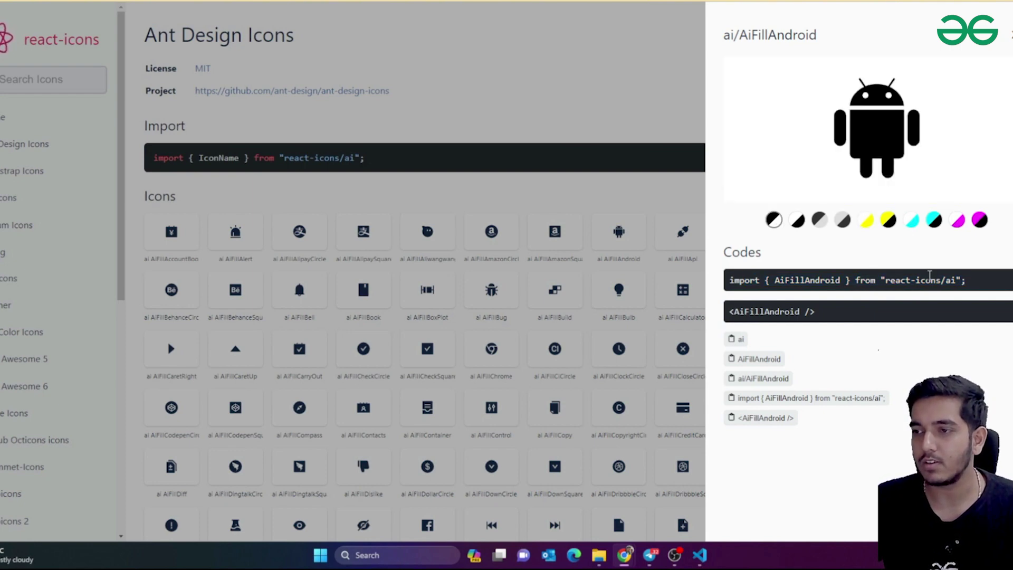
left_click(929, 275)
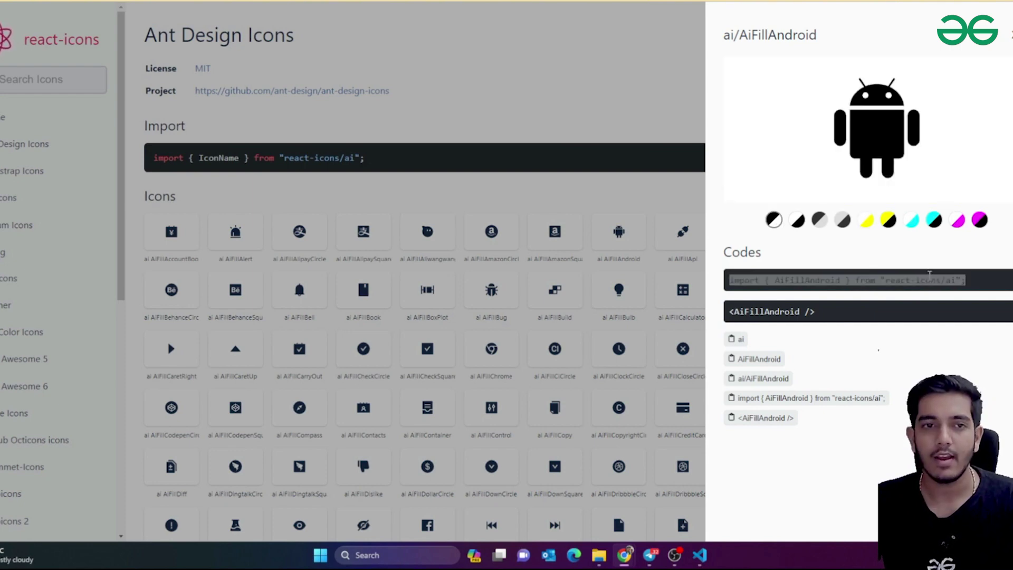
Add the AiFillAndroid import line below the React import in Signup.js and save
key("alt+Tab")
left_click(316, 4)
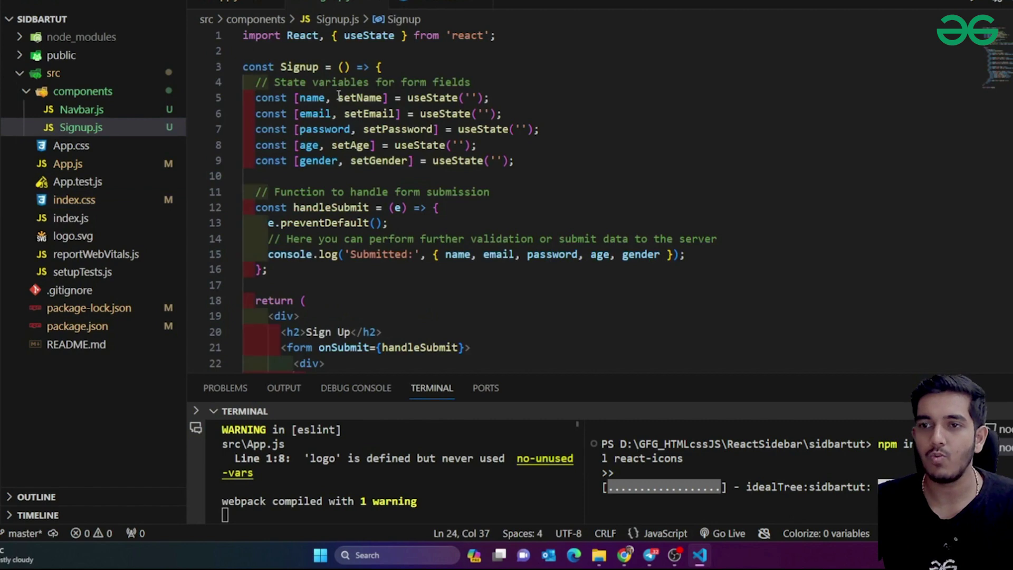
left_click(332, 54)
key("ctrl+v")
key("ctrl+s")
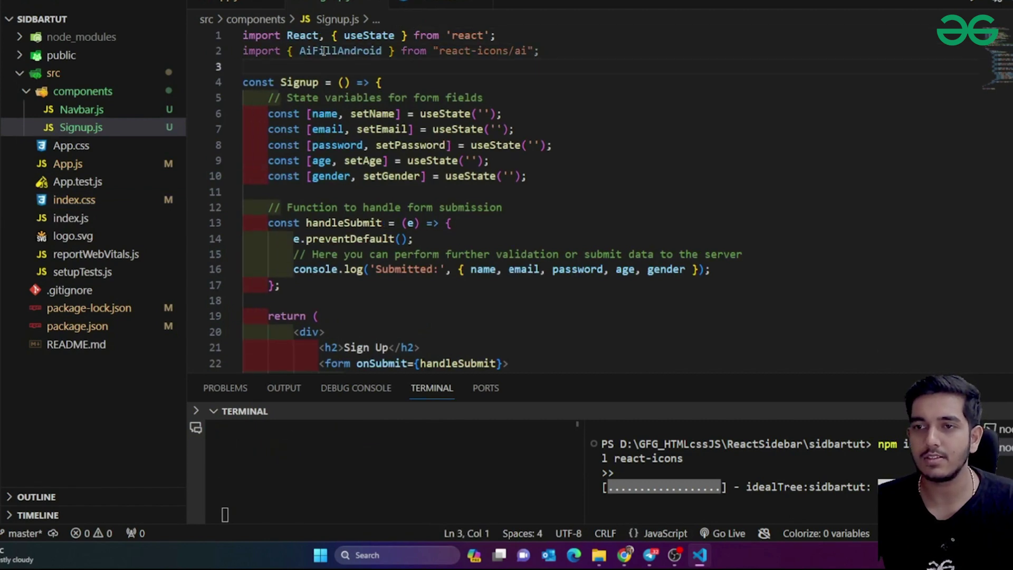
Insert the AiFillAndroid tag after 'Sign Up' inside the h2 heading
key("alt+Tab")
left_click(750, 312)
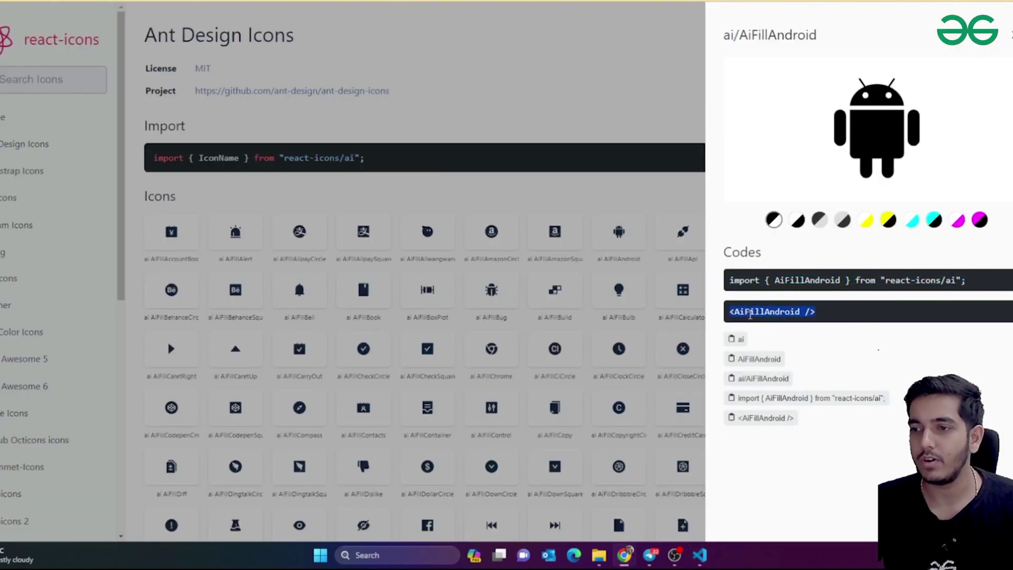
key("alt+Tab")
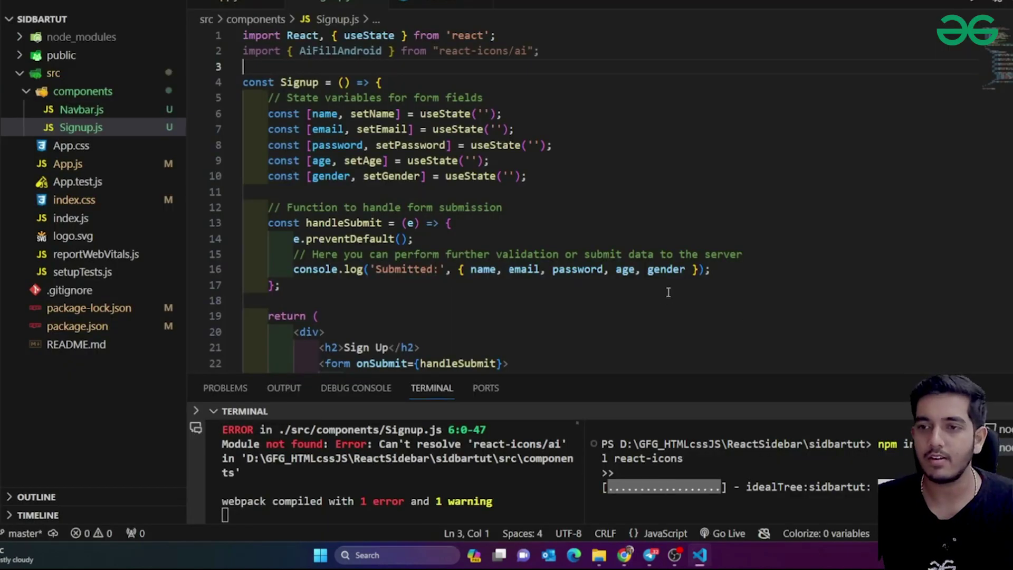
scroll(668, 292, "down", 5)
left_click(517, 128)
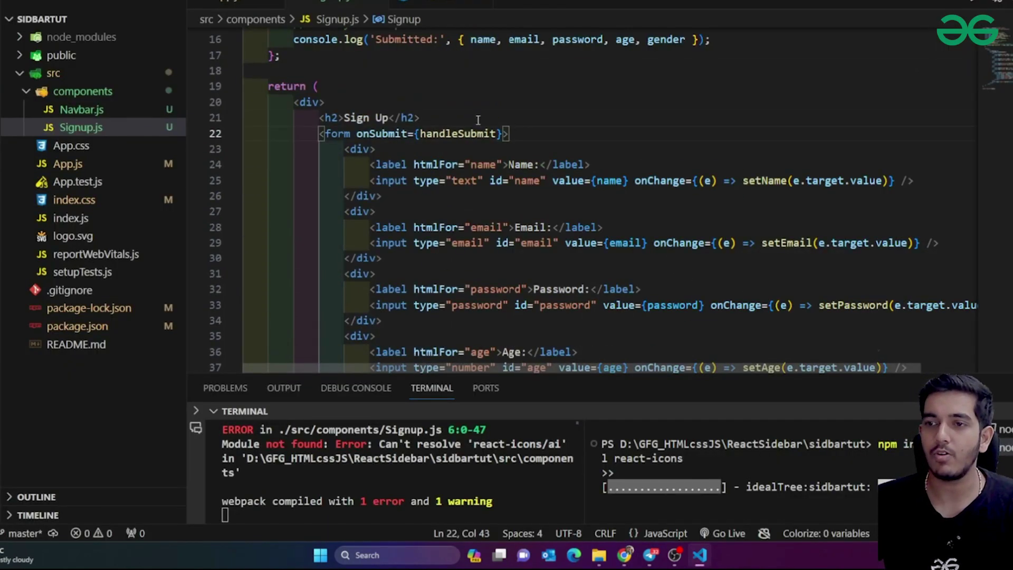
left_click(389, 117)
key("ctrl+v")
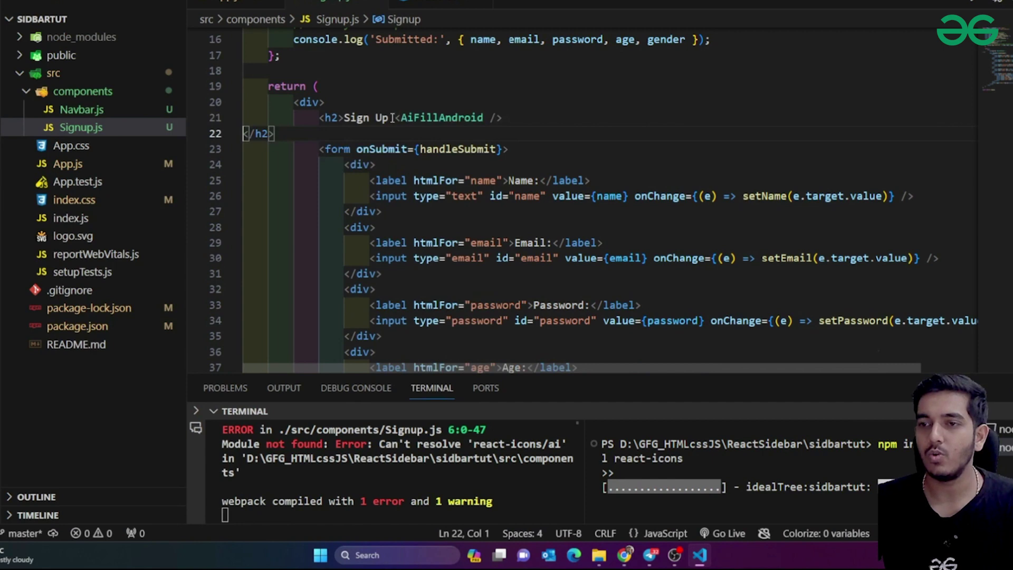
key("BackSpace")
left_click(517, 118)
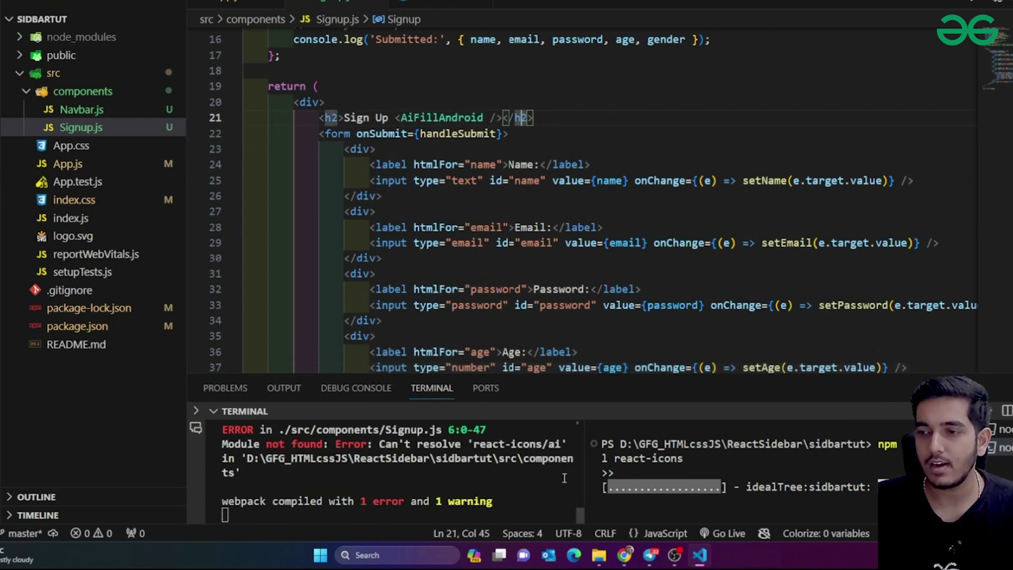
Check the npm install progress and webpack warning in the terminal
left_click_drag(715, 471, 785, 497)
left_click(786, 497)
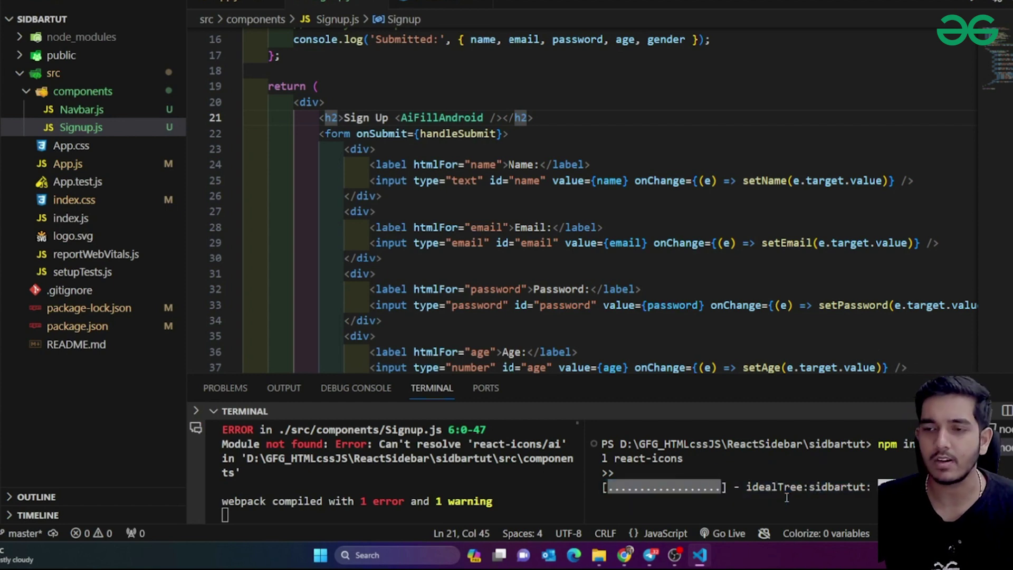
left_click_drag(759, 471, 794, 495)
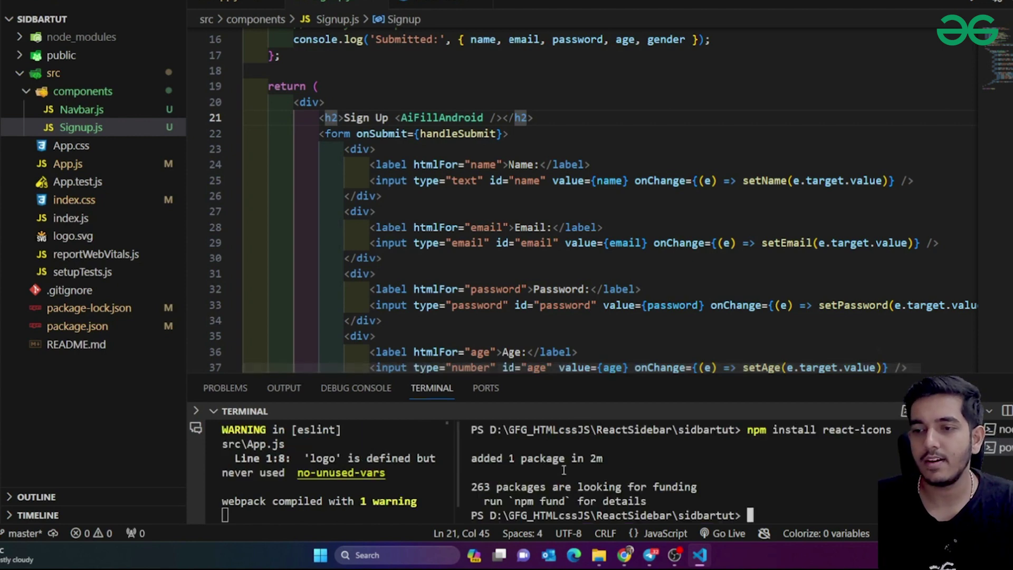
left_click_drag(245, 458, 259, 473)
left_click(447, 260)
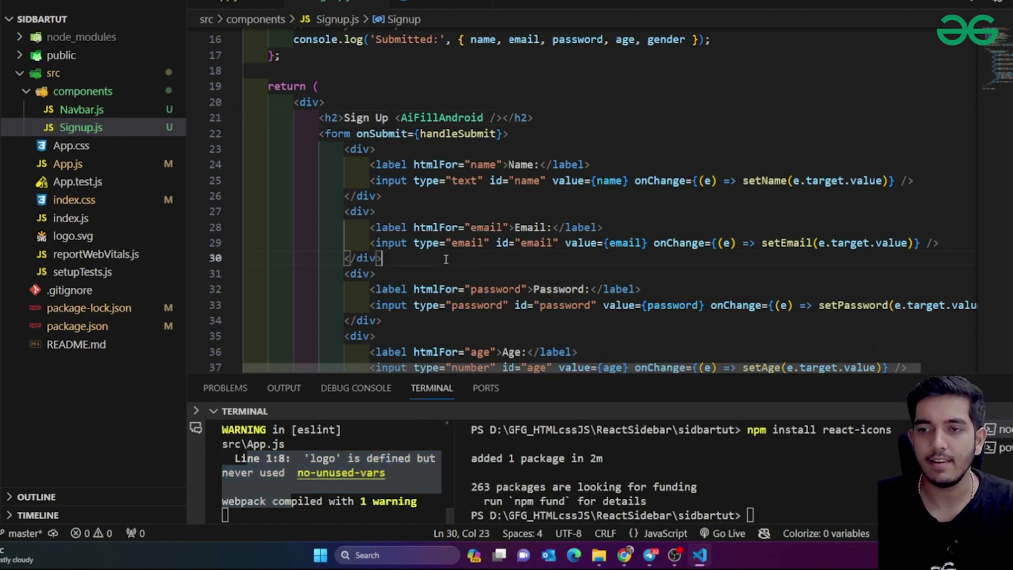
key("alt+Tab")
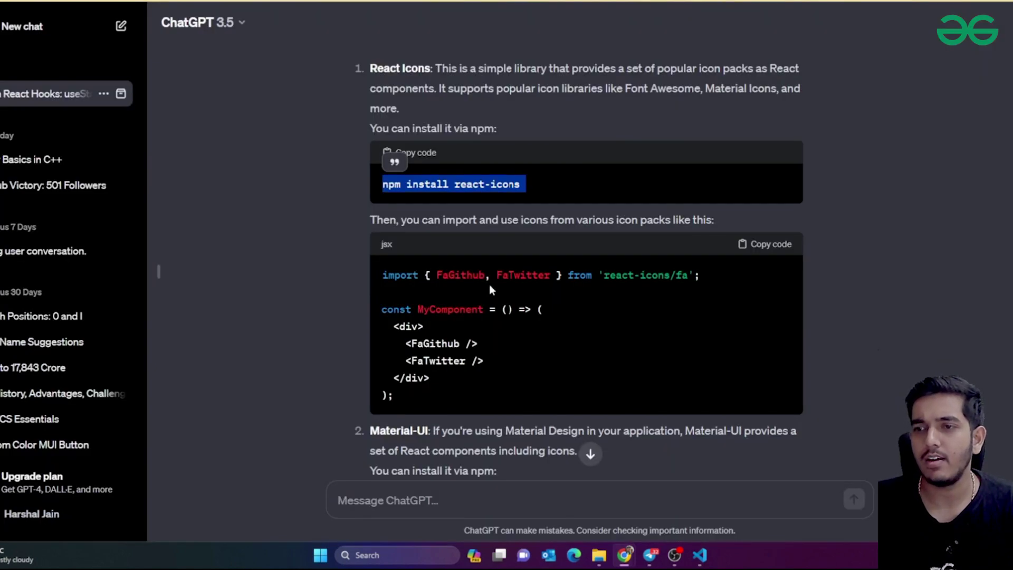
Highlight the npm install react-icons command in ChatGPT's answer
left_click(538, 183)
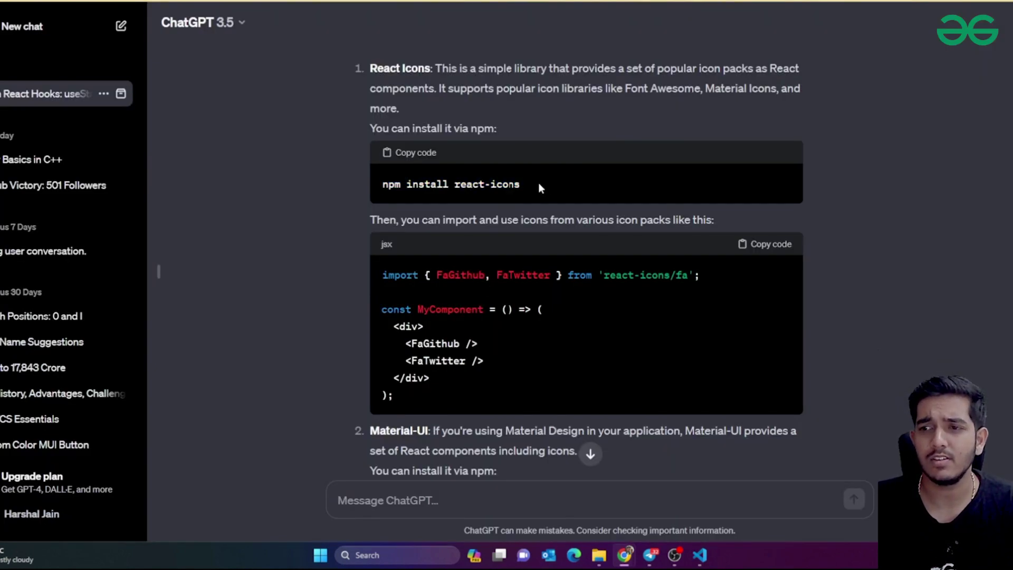
left_click_drag(531, 183, 431, 186)
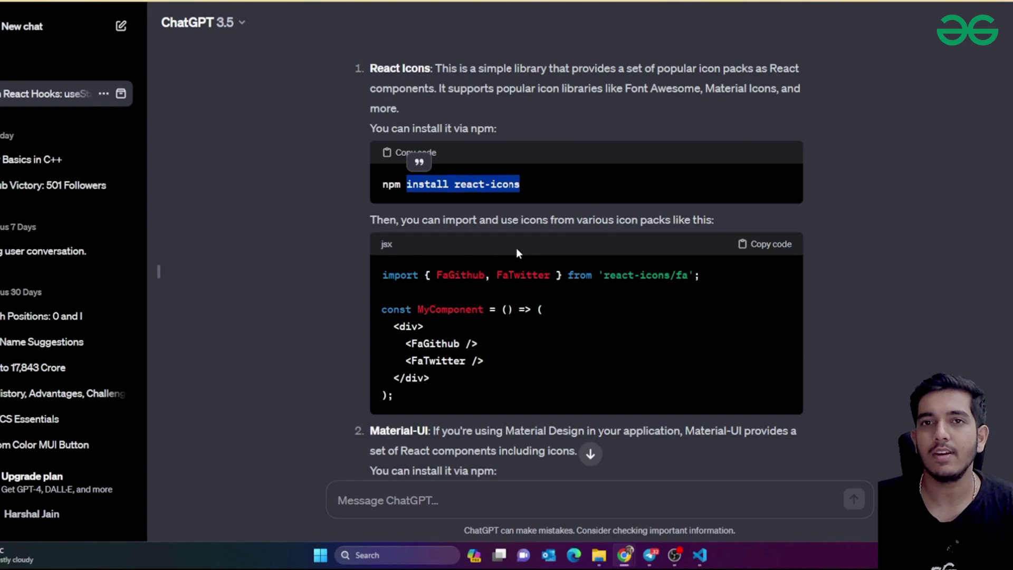
scroll(517, 248, "down", 5)
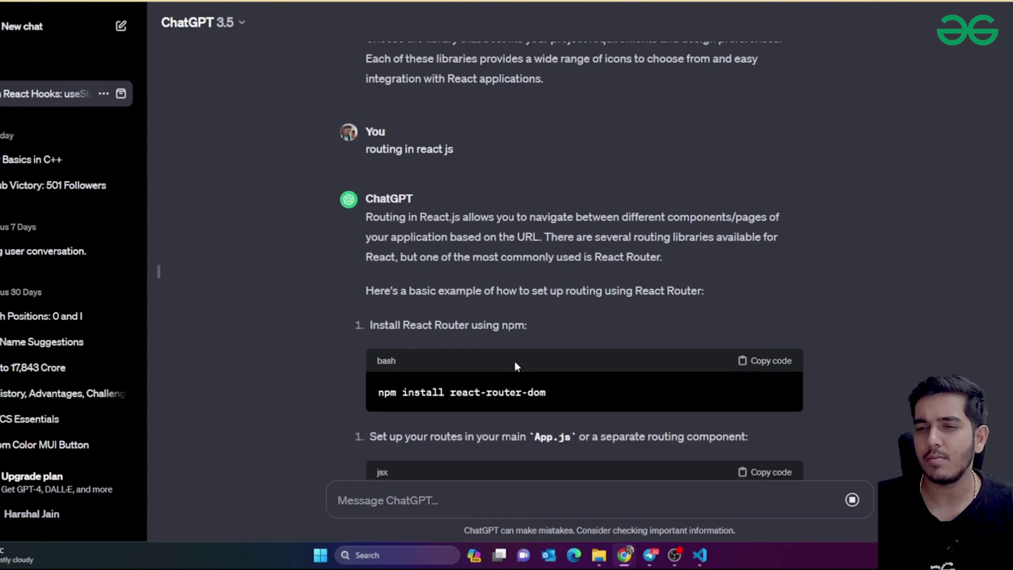
Review ChatGPT's React Router answer and copy the npm install react-router-dom command
scroll(514, 361, "up", 4)
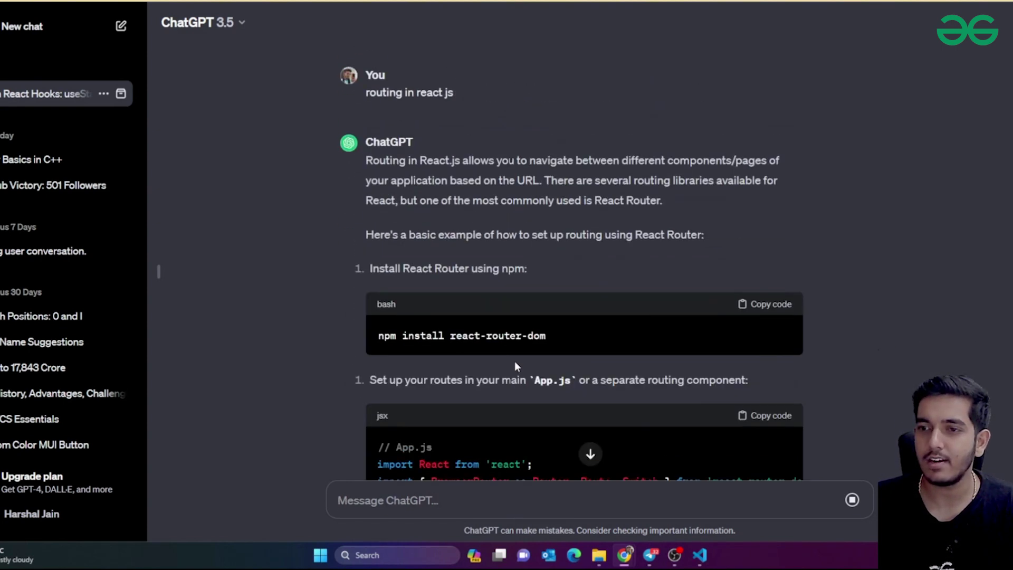
left_click_drag(365, 93, 429, 95)
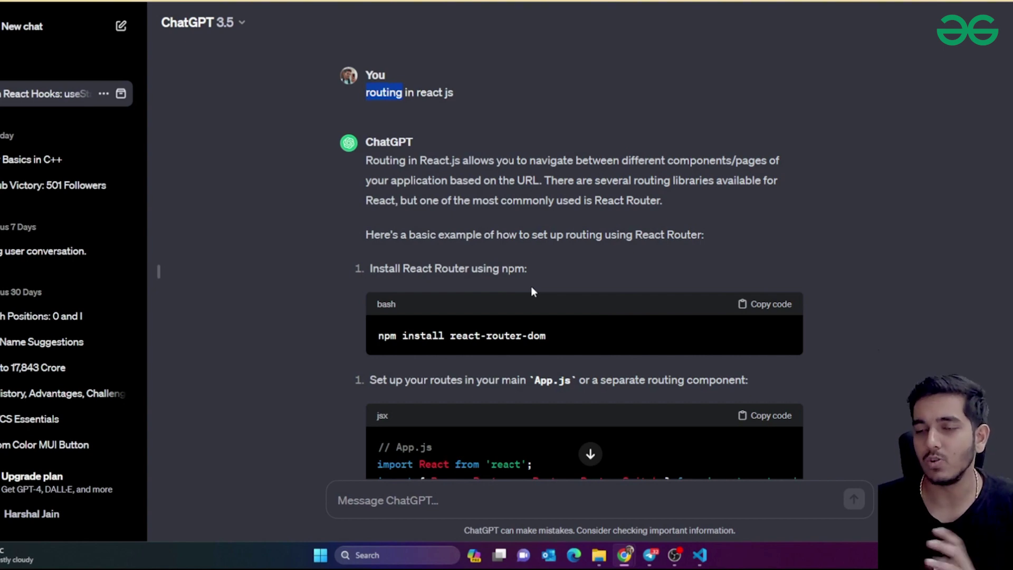
scroll(531, 288, "down", 1)
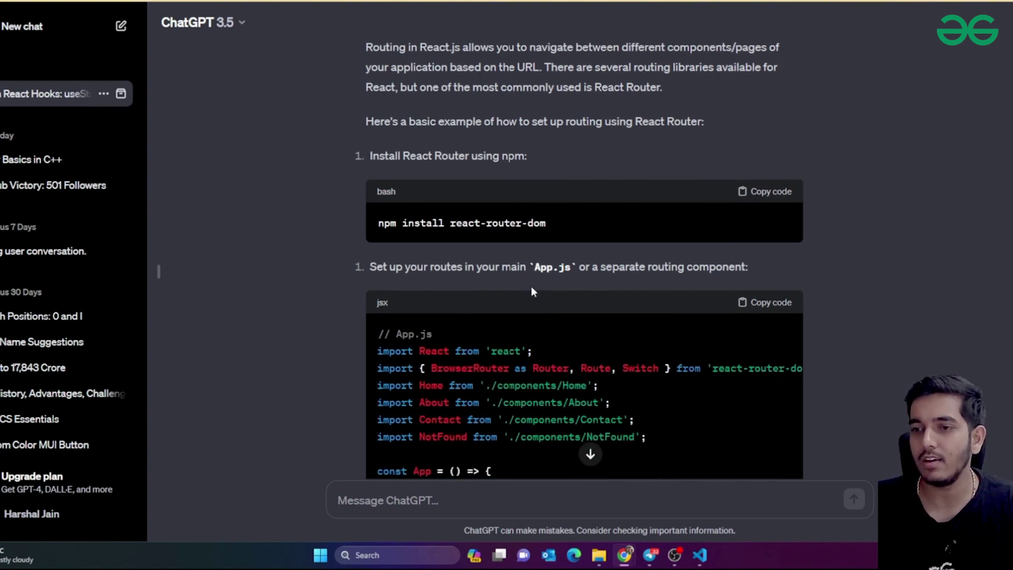
scroll(477, 271, "up", 2)
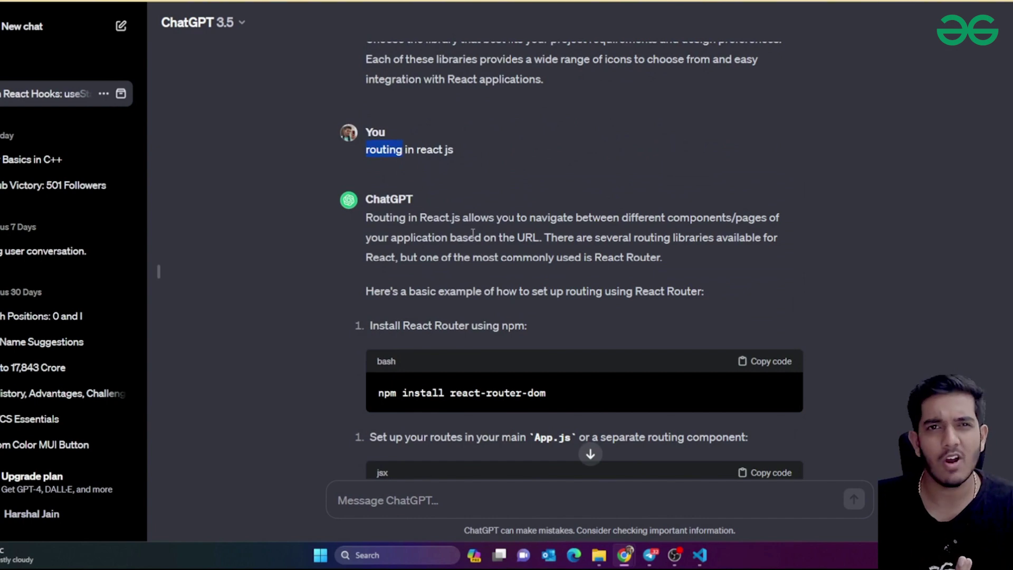
scroll(565, 314, "down", 2)
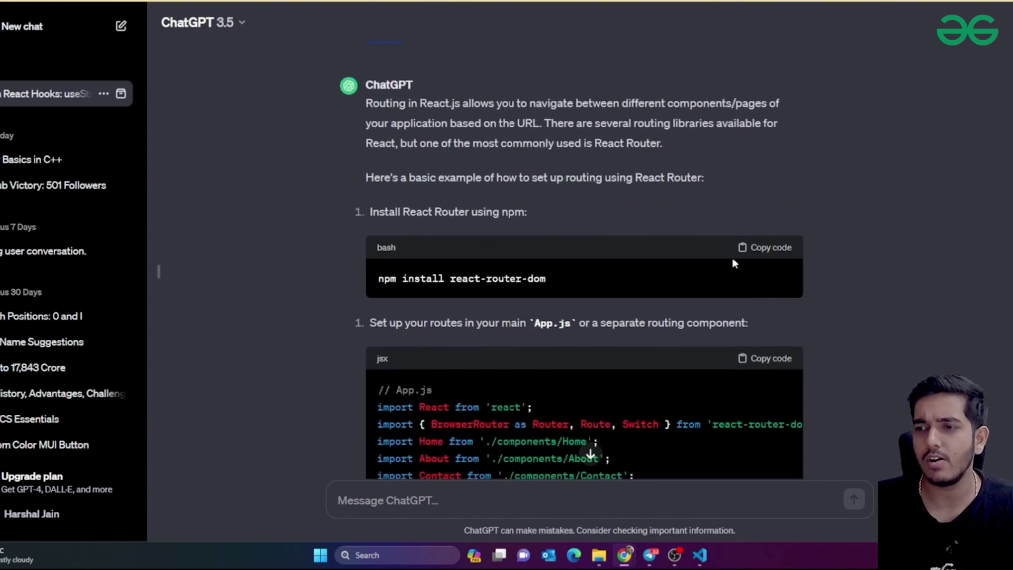
left_click(754, 250)
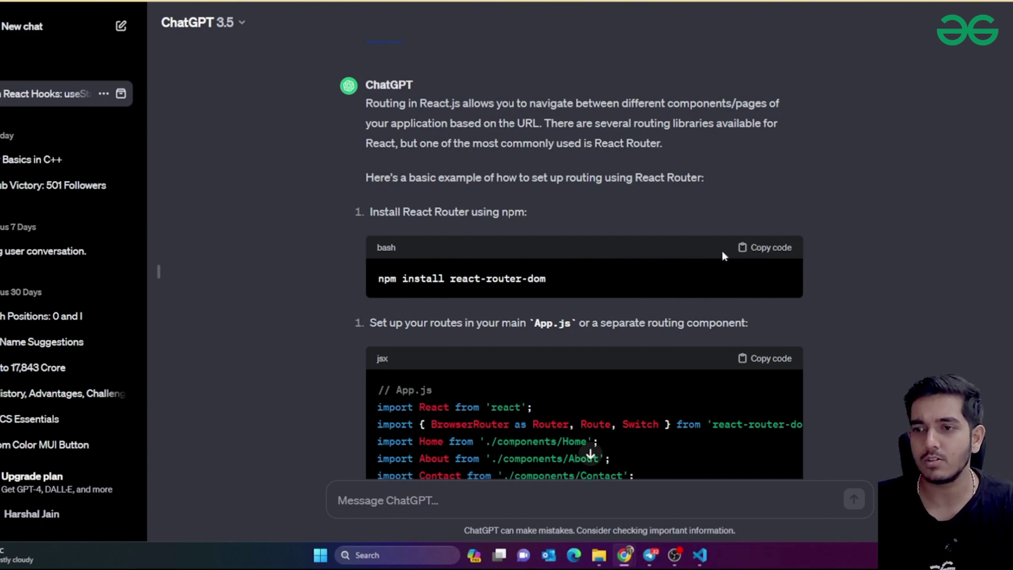
scroll(722, 251, "down", 1)
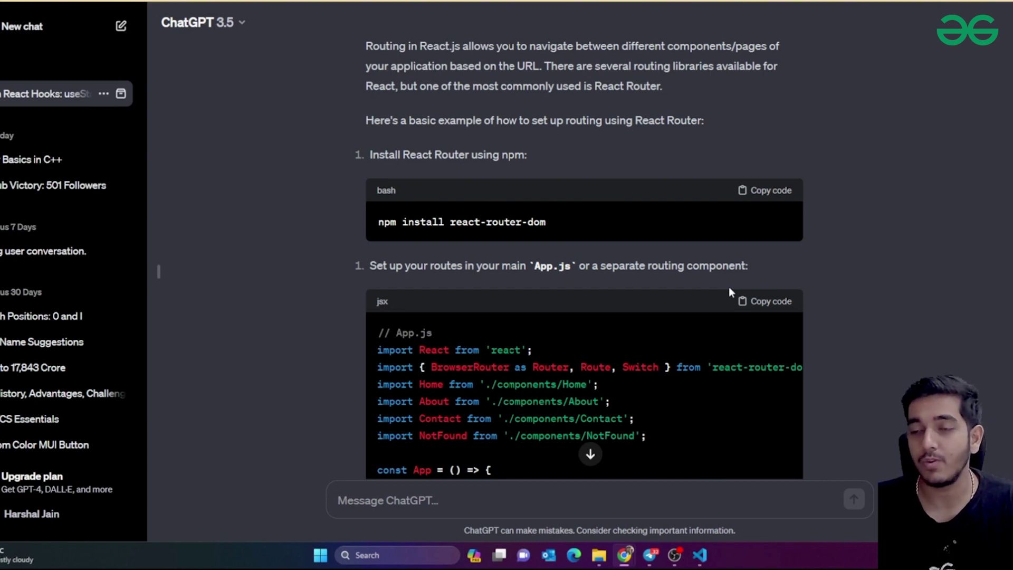
scroll(729, 286, "down", 2)
left_click(786, 76)
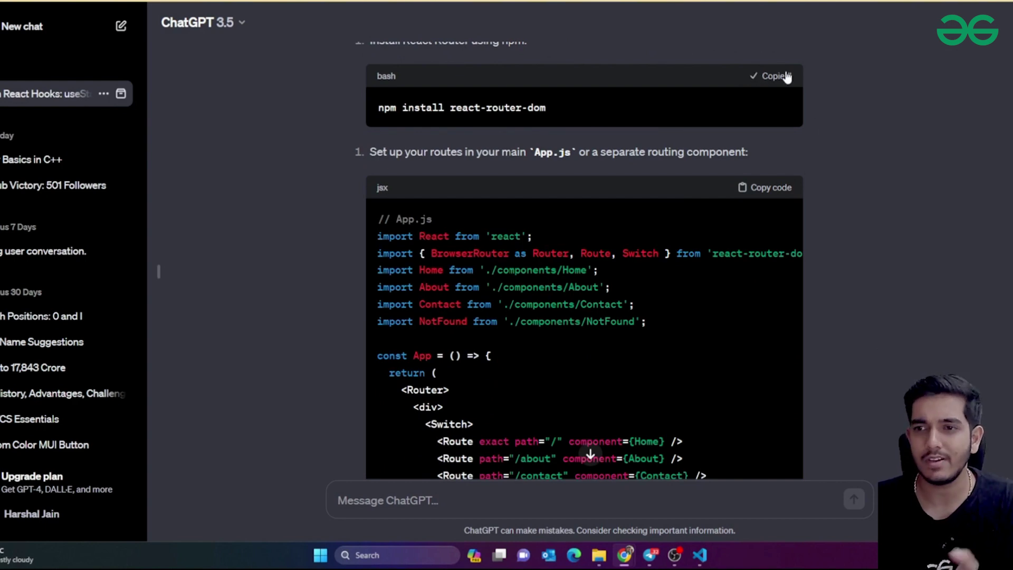
scroll(574, 182, "up", 2)
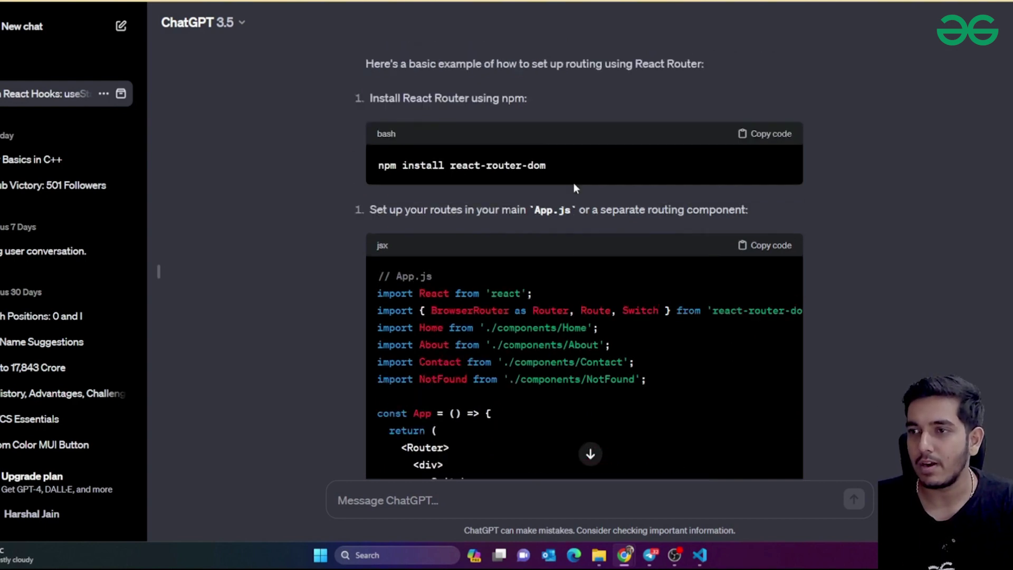
left_click(797, 191)
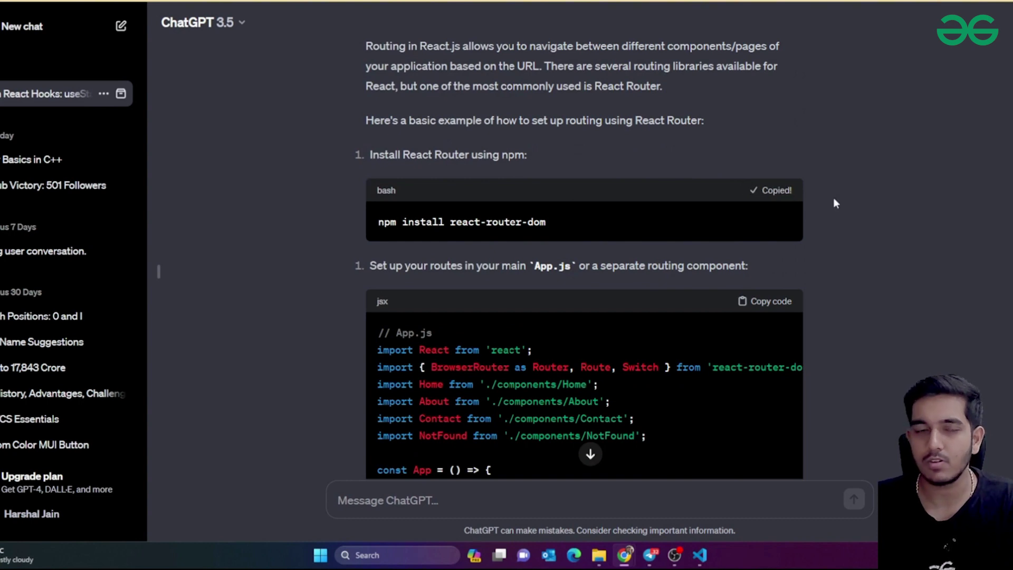
Run npm install react-router-dom in the VS Code terminal
key("alt+Tab")
type("npm install react-router-dom")
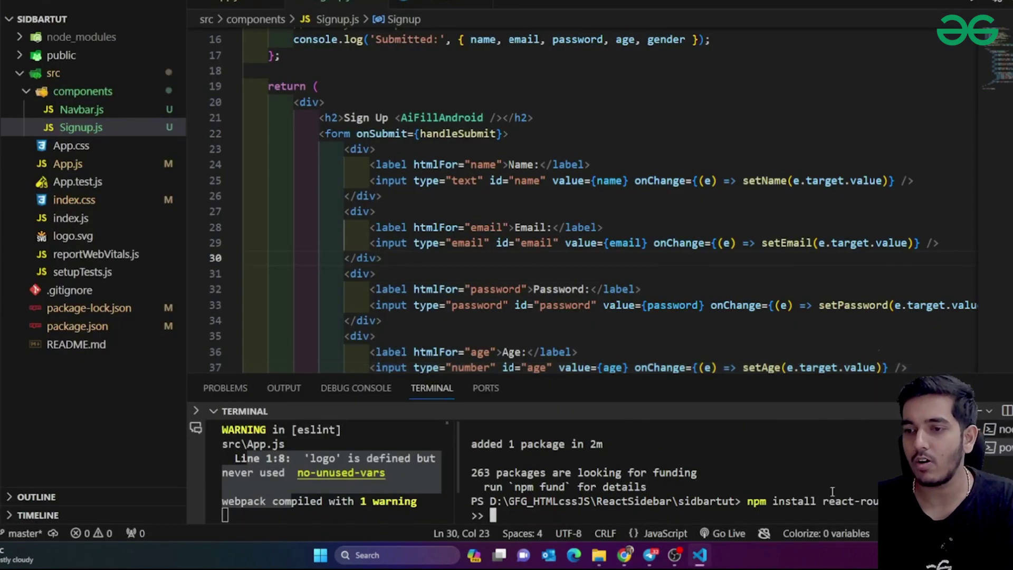
key("Return")
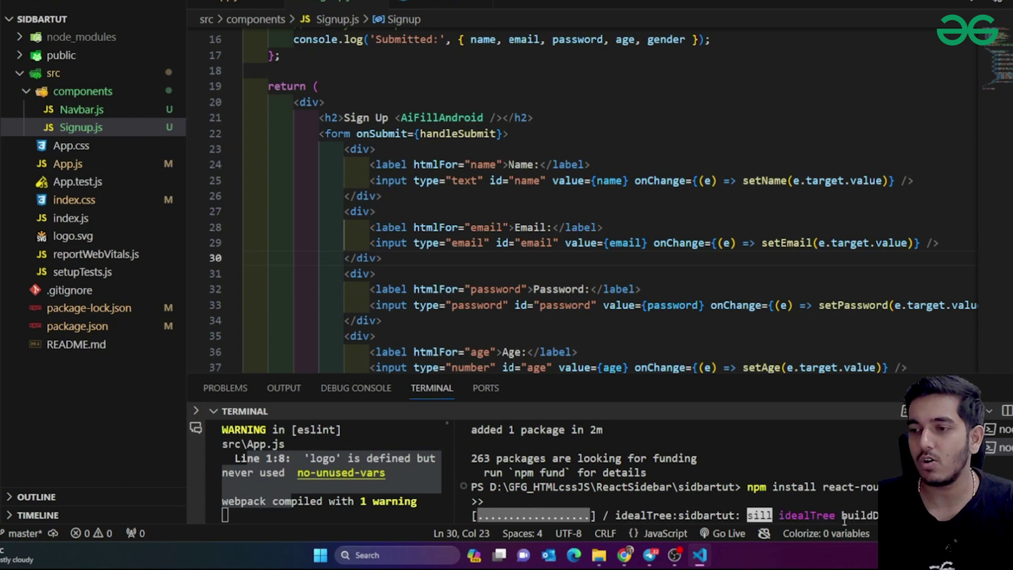
key("alt+Tab")
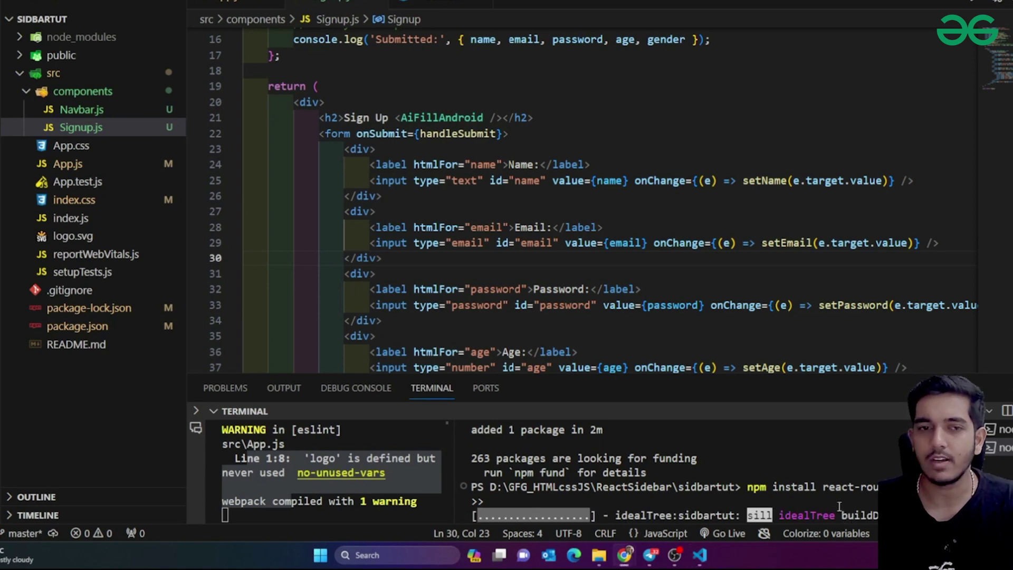
scroll(719, 382, "down", 2)
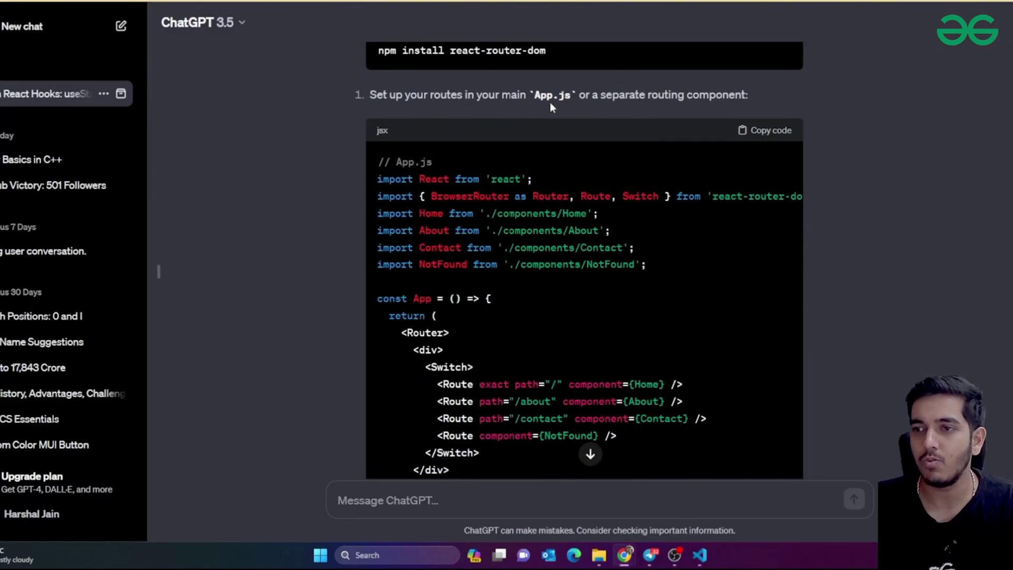
Copy ChatGPT's App.js example with Home, About, Contact and NotFound routes
left_click_drag(586, 100, 587, 99)
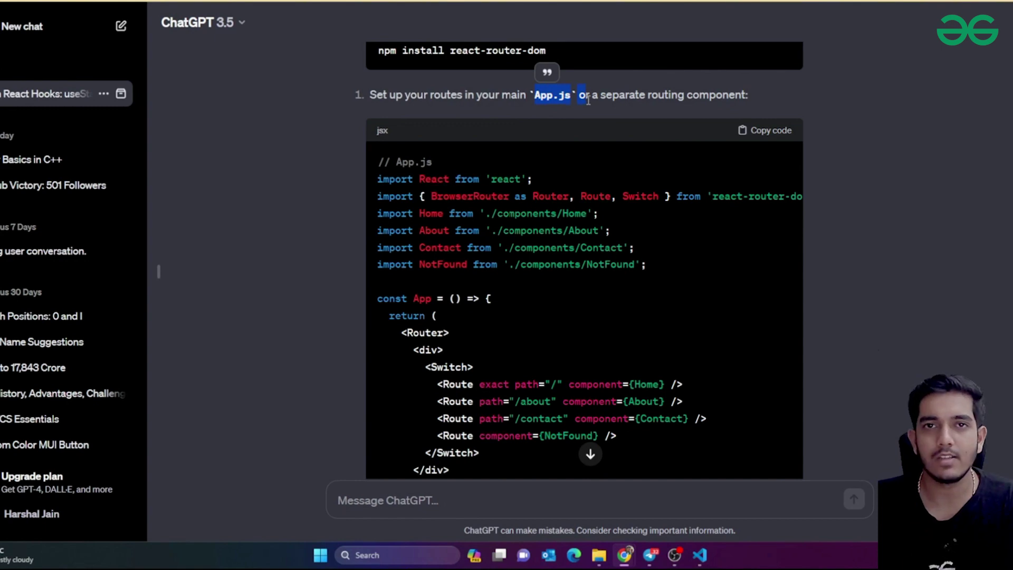
scroll(599, 150, "down", 1)
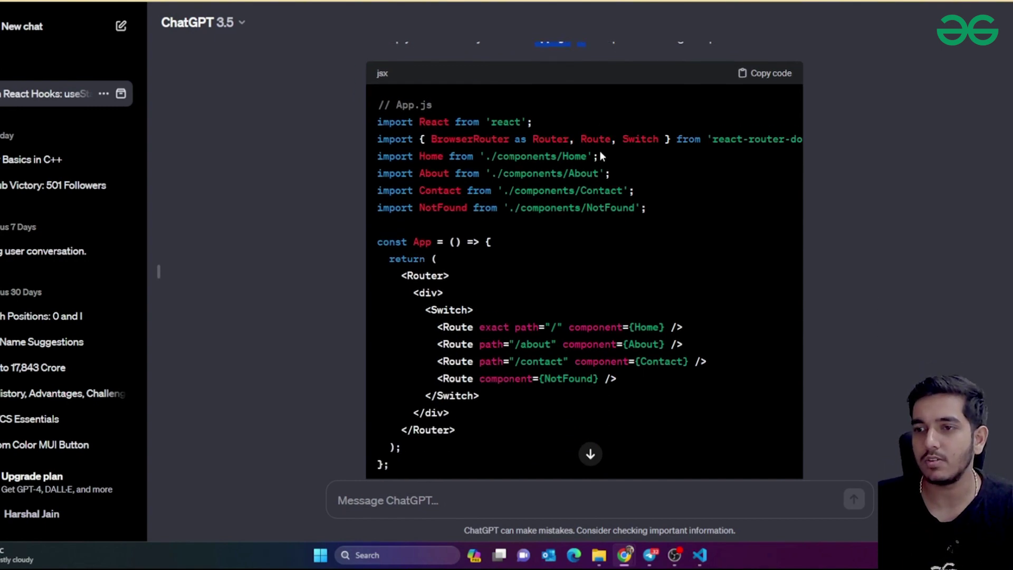
left_click_drag(647, 327, 656, 348)
left_click(665, 377)
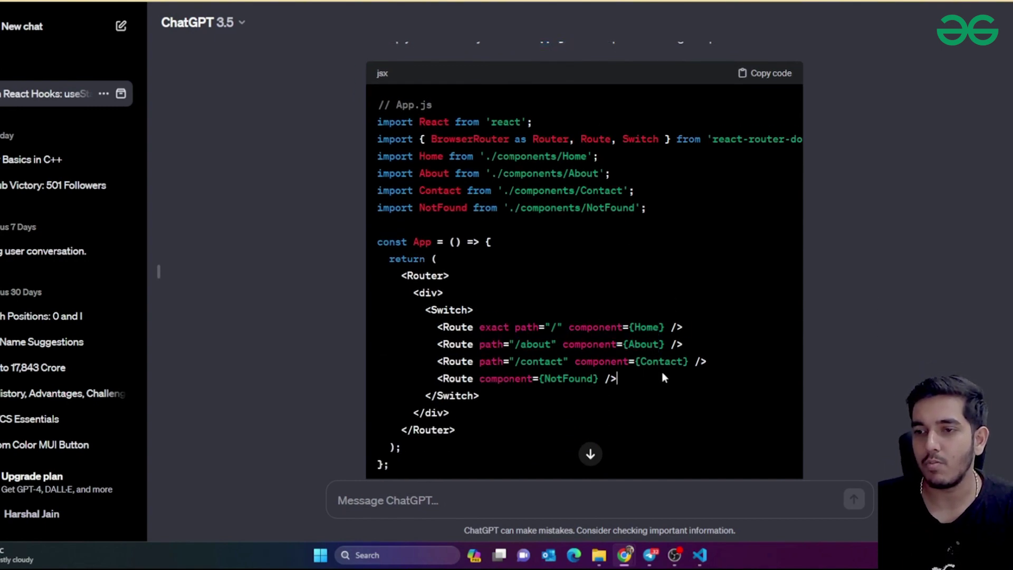
left_click(762, 76)
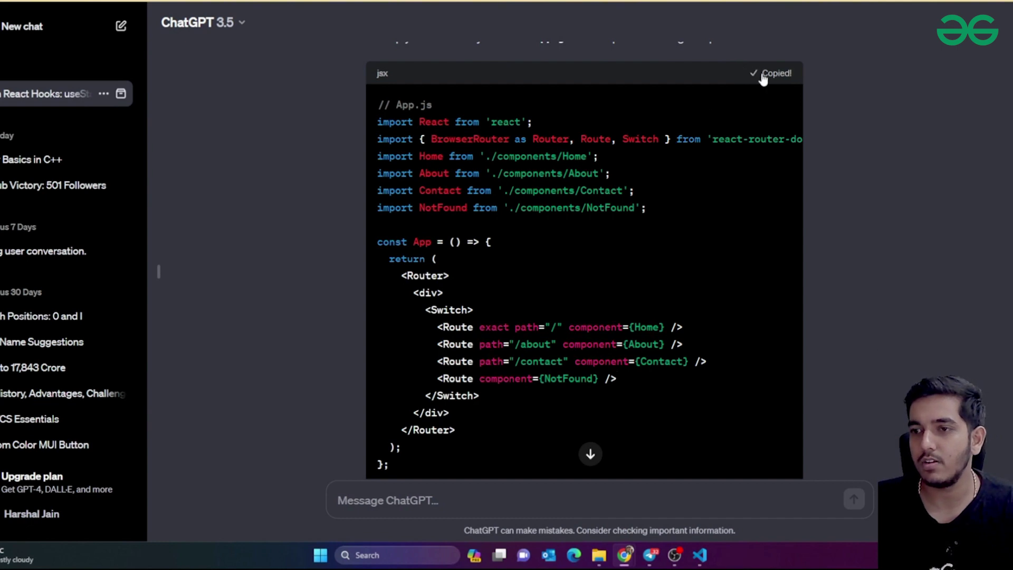
key("alt+Tab")
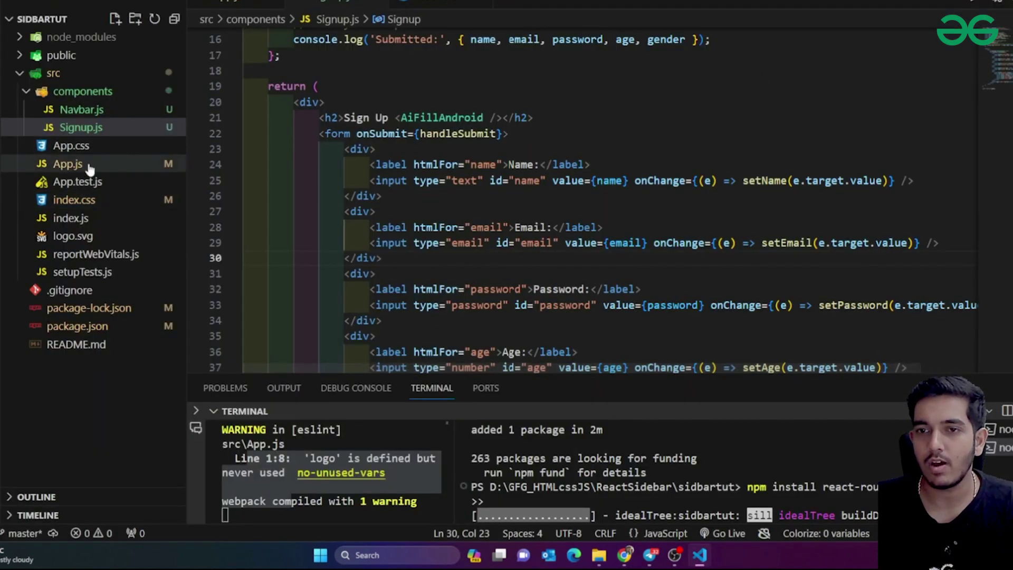
Replace all of App.js with the copied React Router code and save
left_click(68, 164)
key("ctrl+a")
key("ctrl+v")
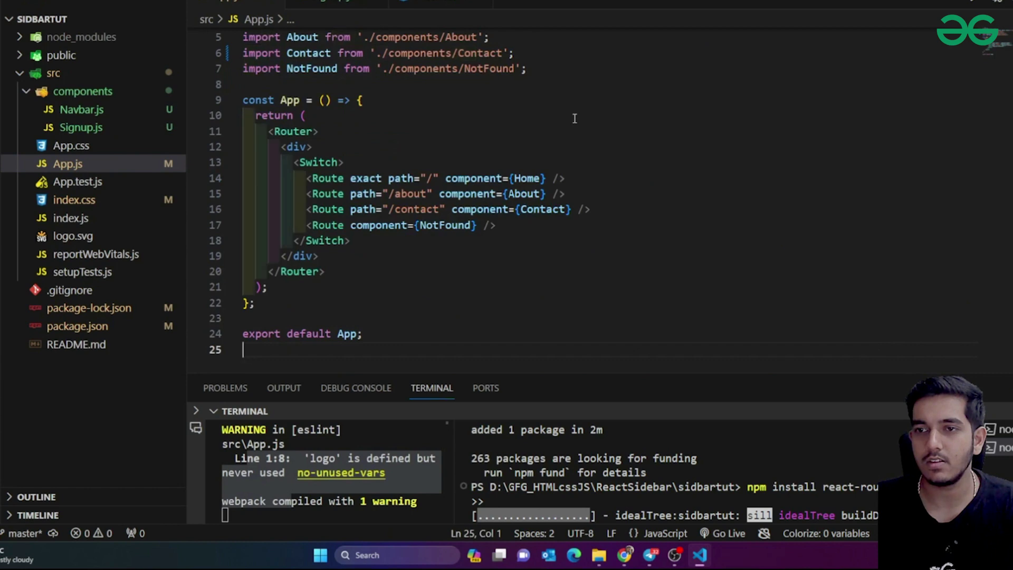
left_click(629, 196)
key("ctrl+s")
double_click(527, 178)
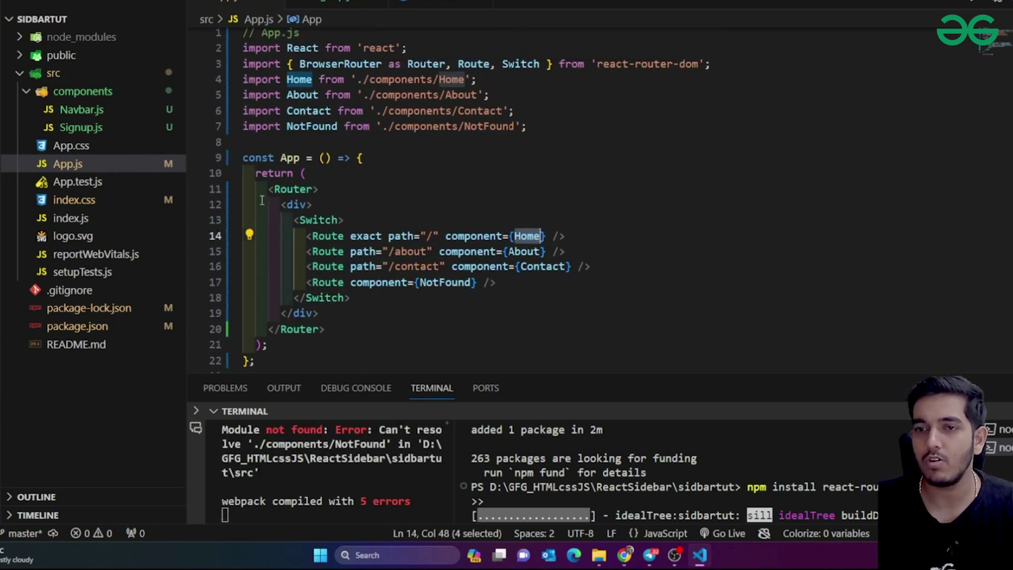
Create a new Home.js file in the components folder
left_click(82, 91)
left_click(82, 91)
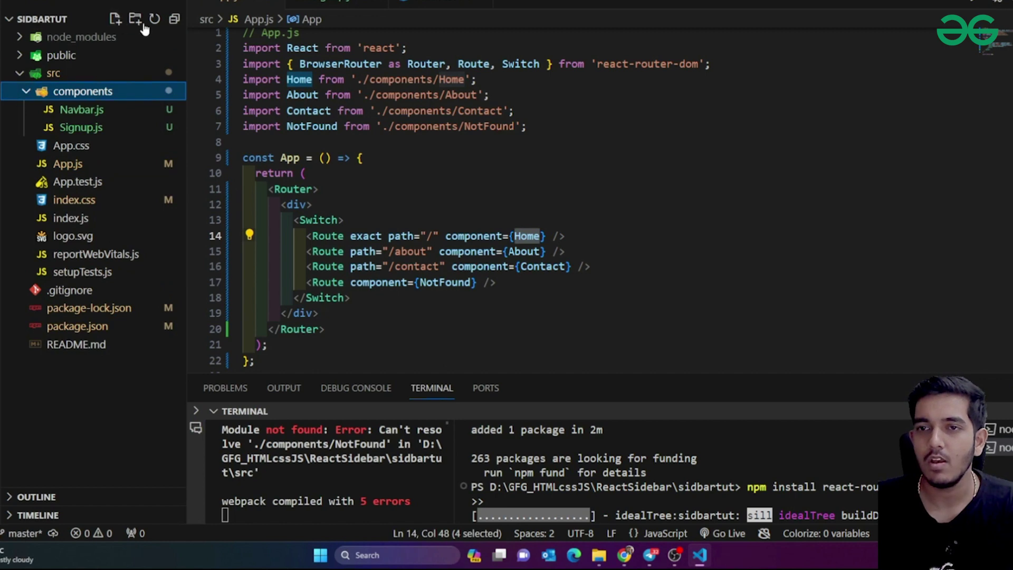
left_click(135, 19)
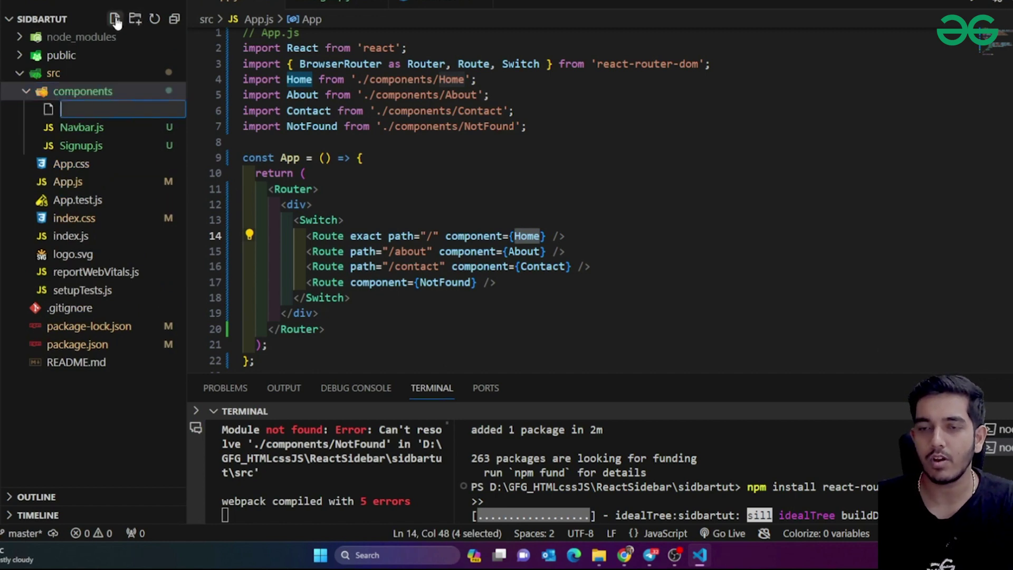
type("me.js")
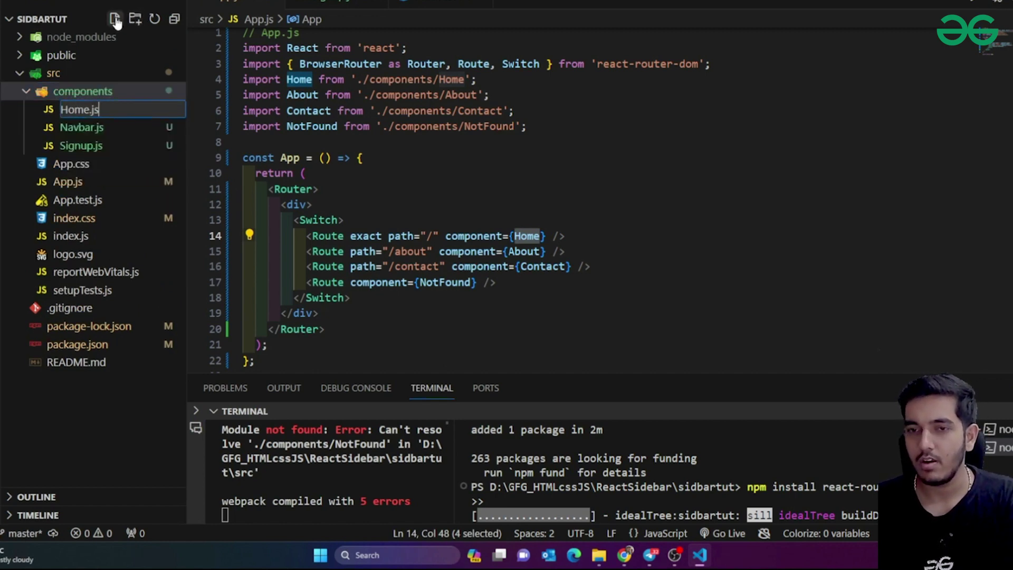
key("Return")
left_click(114, 19)
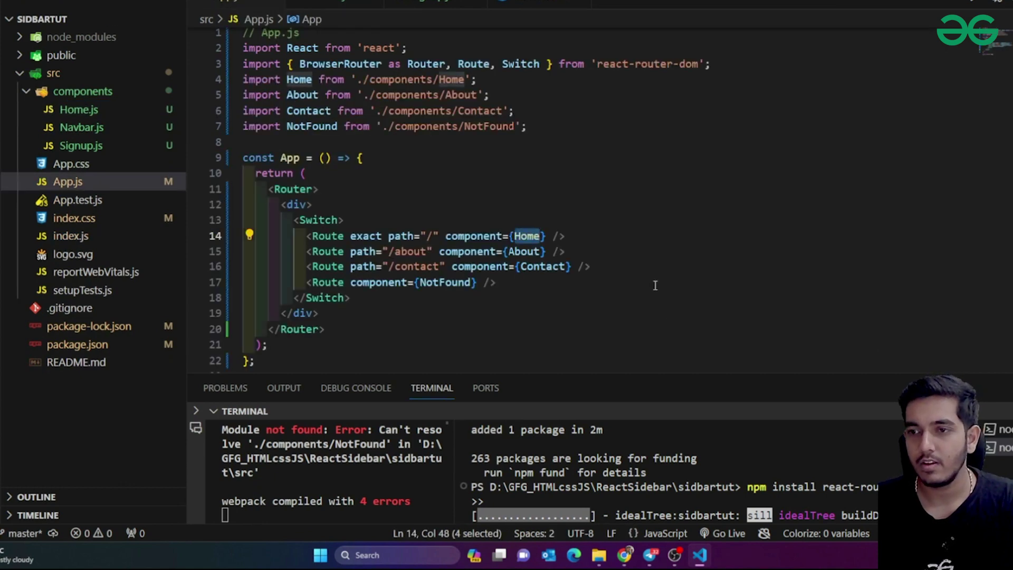
left_click(629, 267)
Change the About route to the Signup component at /signup, importing Signup
double_click(527, 251)
type("Sign")
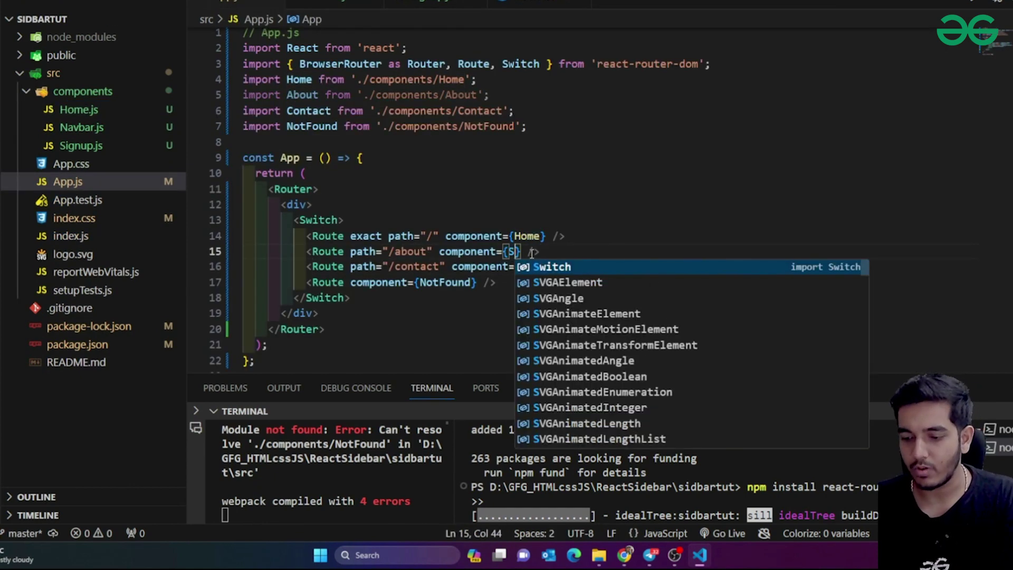
type("up")
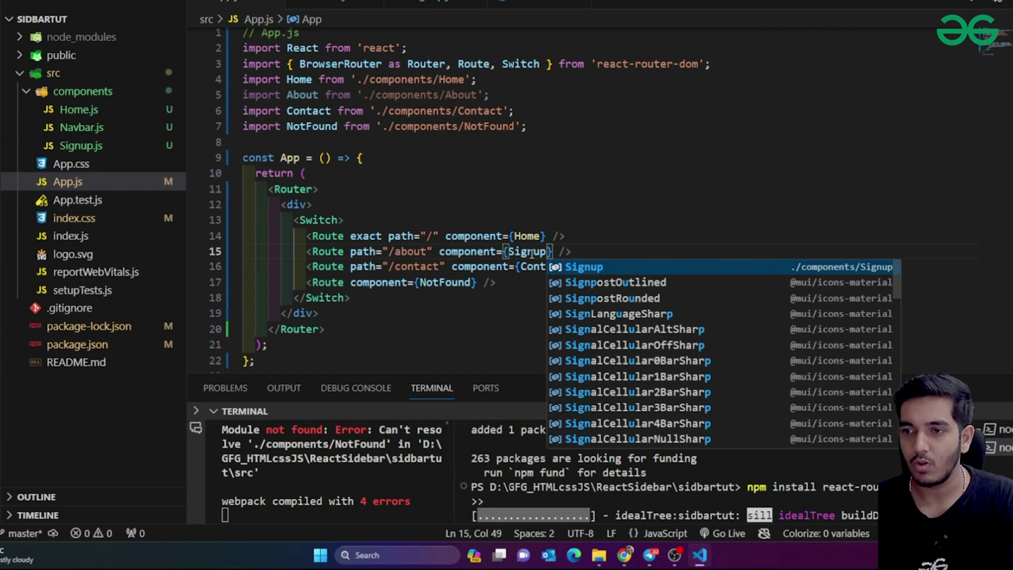
key("Return")
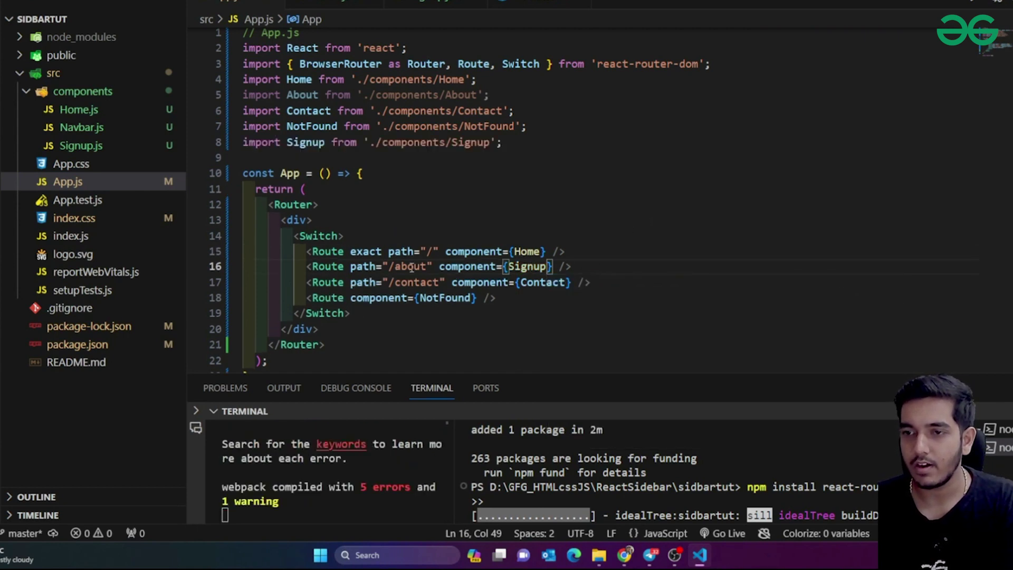
double_click(411, 267)
type("signup")
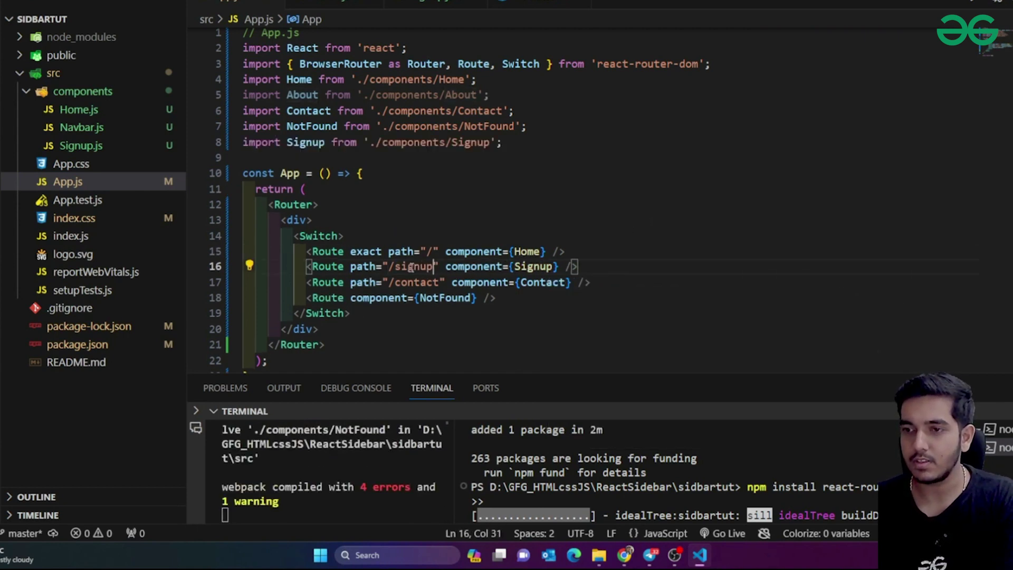
Delete the Contact and NotFound routes and the unused About, Contact, NotFound imports
left_click_drag(592, 283, 579, 267)
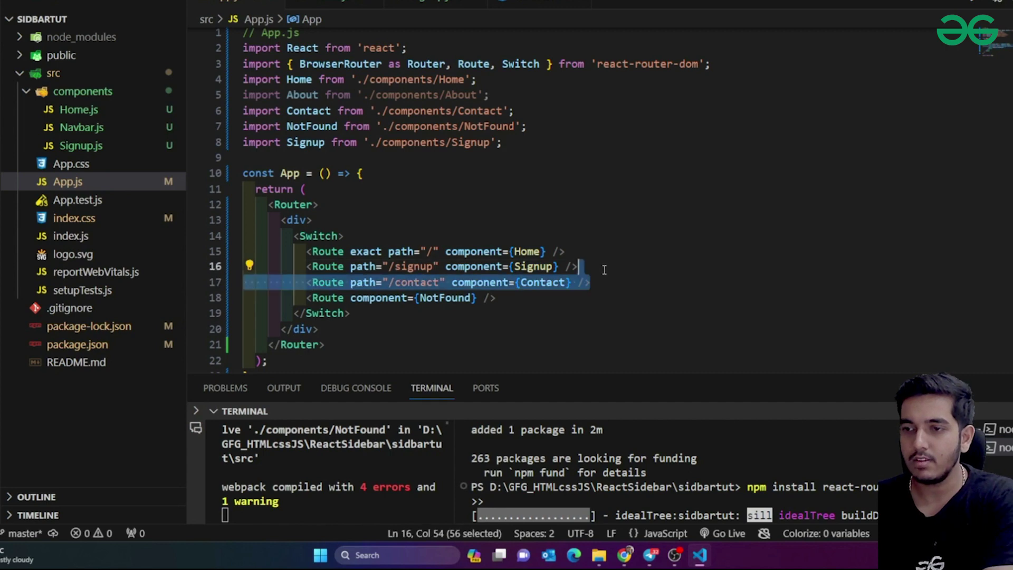
key("BackSpace")
left_click_drag(519, 297, 244, 283)
key("BackSpace")
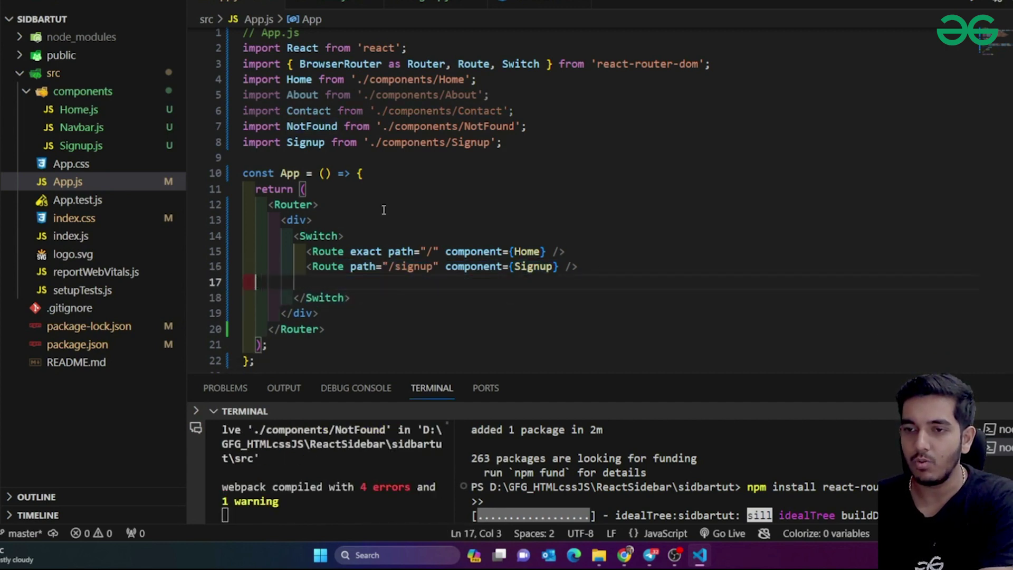
key("BackSpace")
left_click_drag(526, 126, 222, 94)
key("BackSpace")
key("BackSpace")
left_click(483, 145)
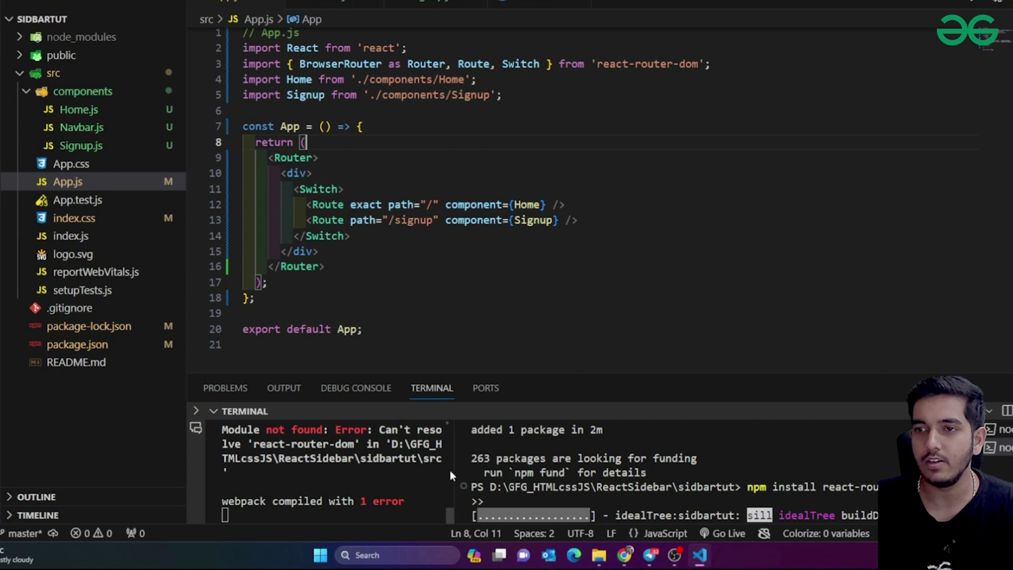
left_click(534, 129)
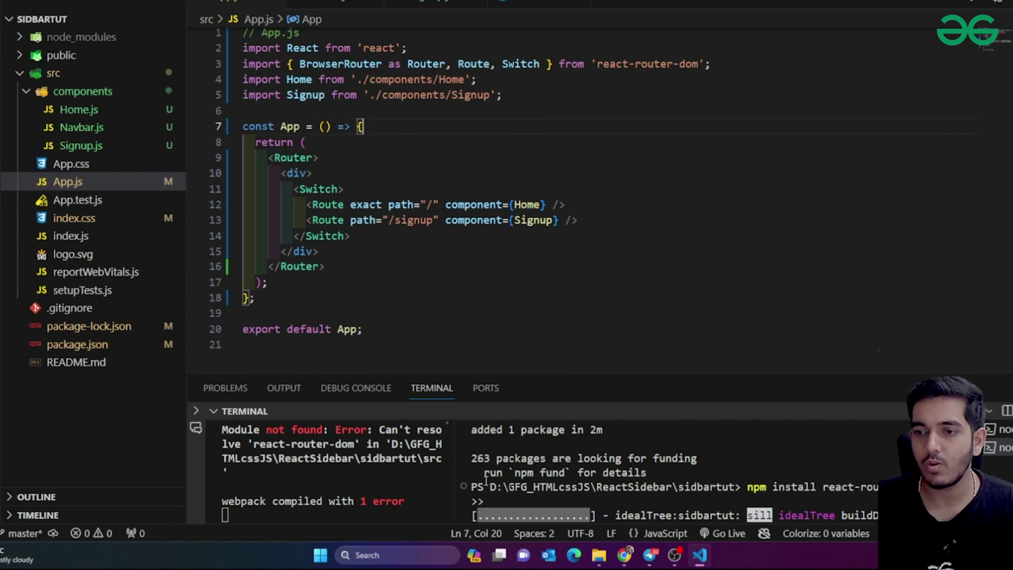
left_click_drag(456, 466, 602, 467)
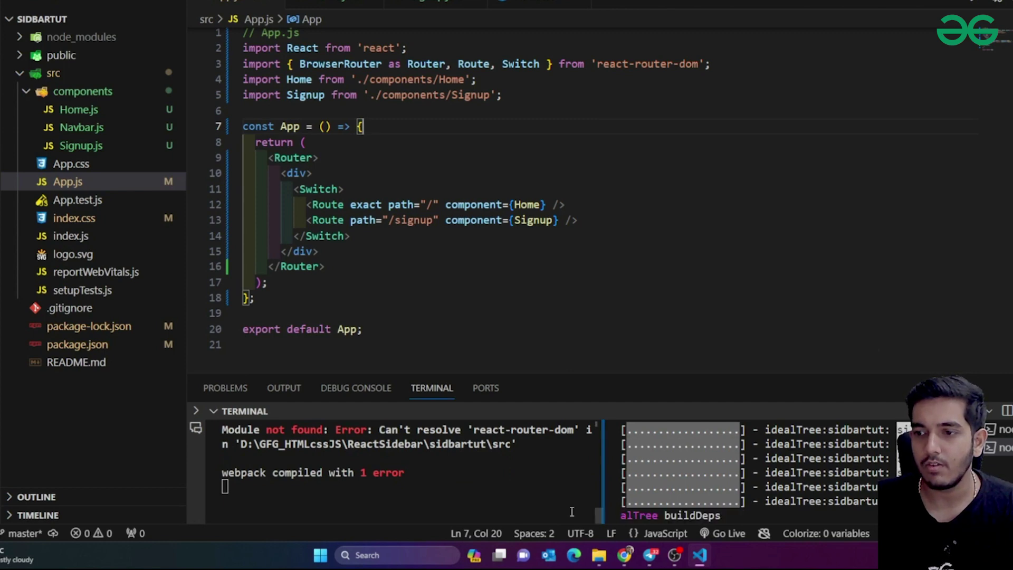